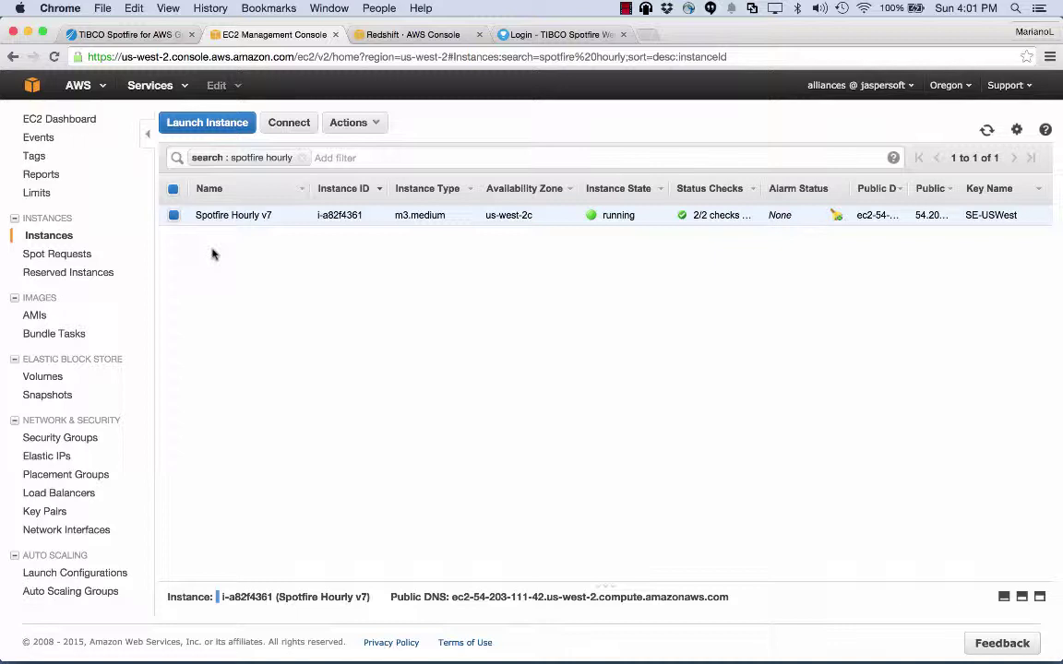
Expand the sampledata Redshift cluster to view its endpoint, port 5439 and database testdb.
left_click(439, 36)
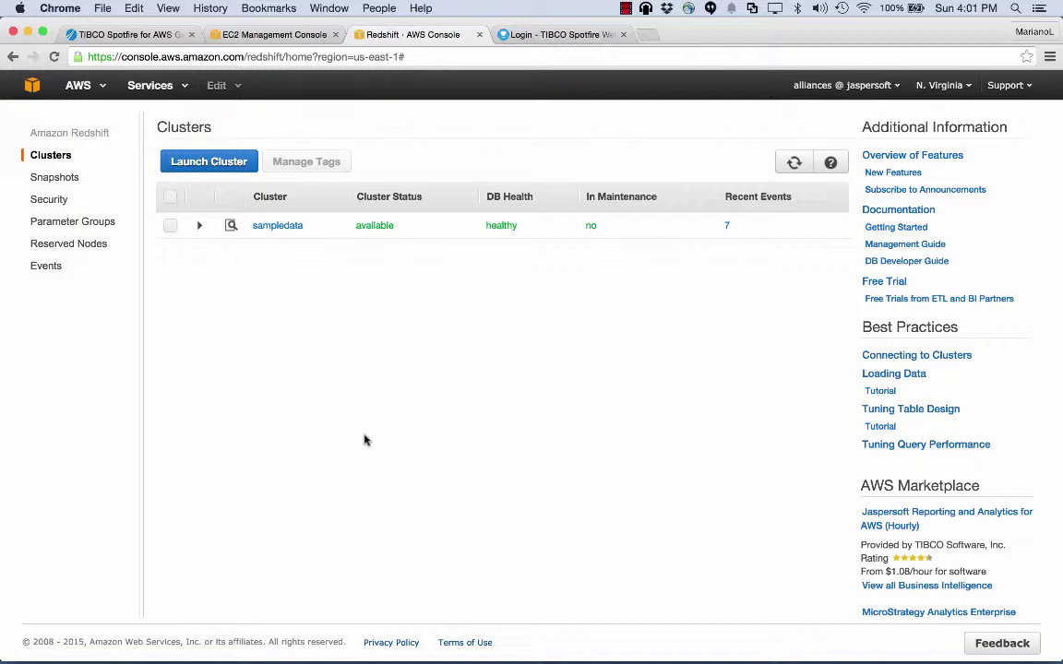
left_click(199, 227)
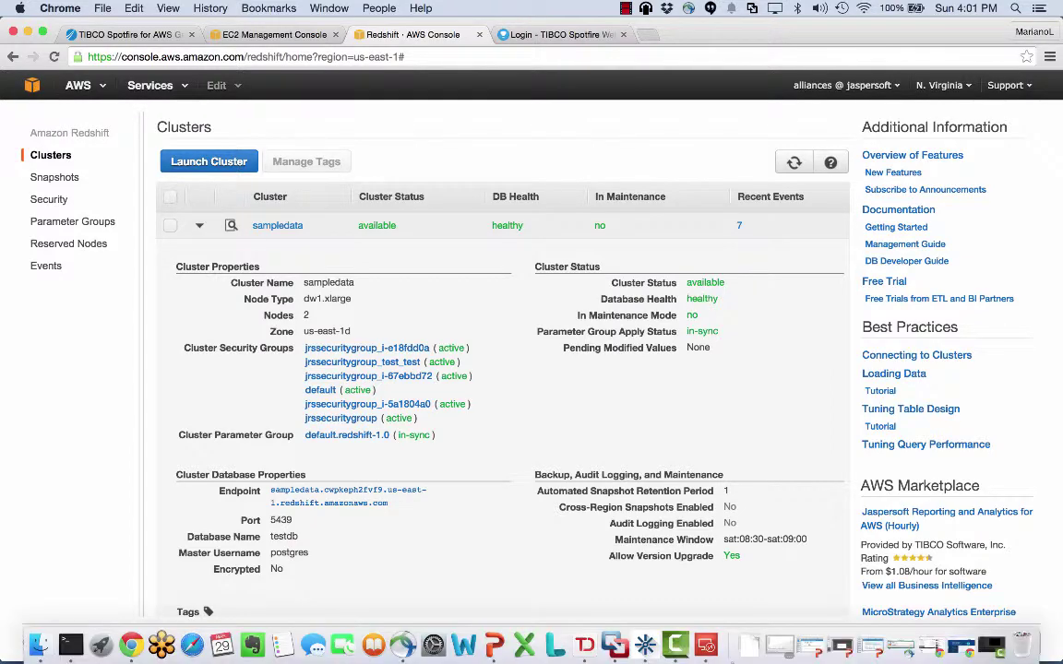
Switch to the Spotfire 7 RC AWS remote desktop session from the Dock's Remote Desktop icon.
left_click(707, 644)
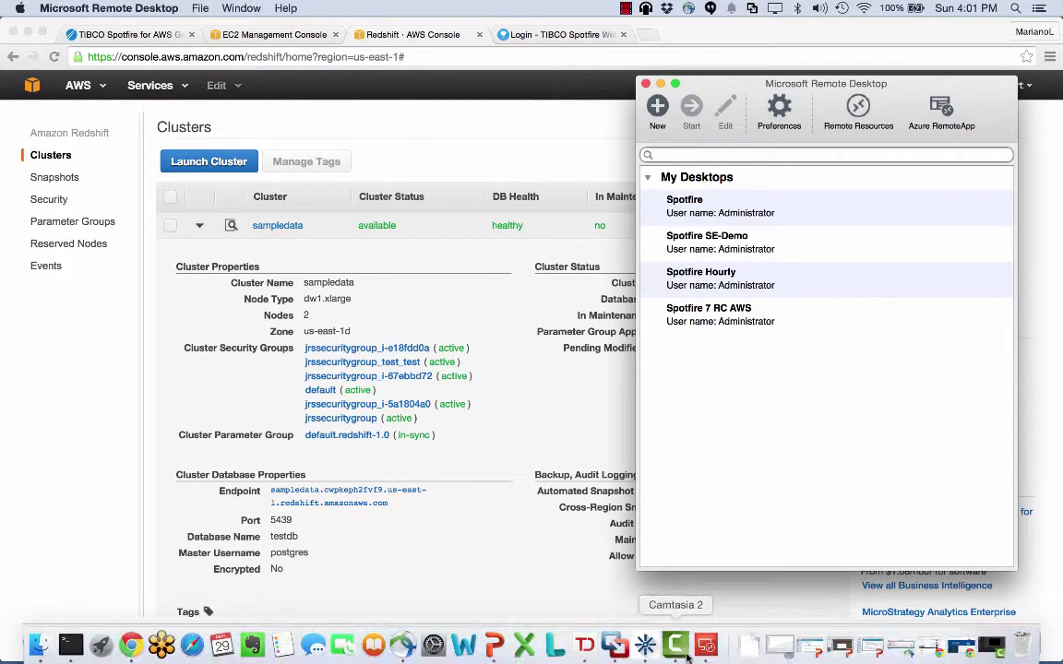
right_click(704, 645)
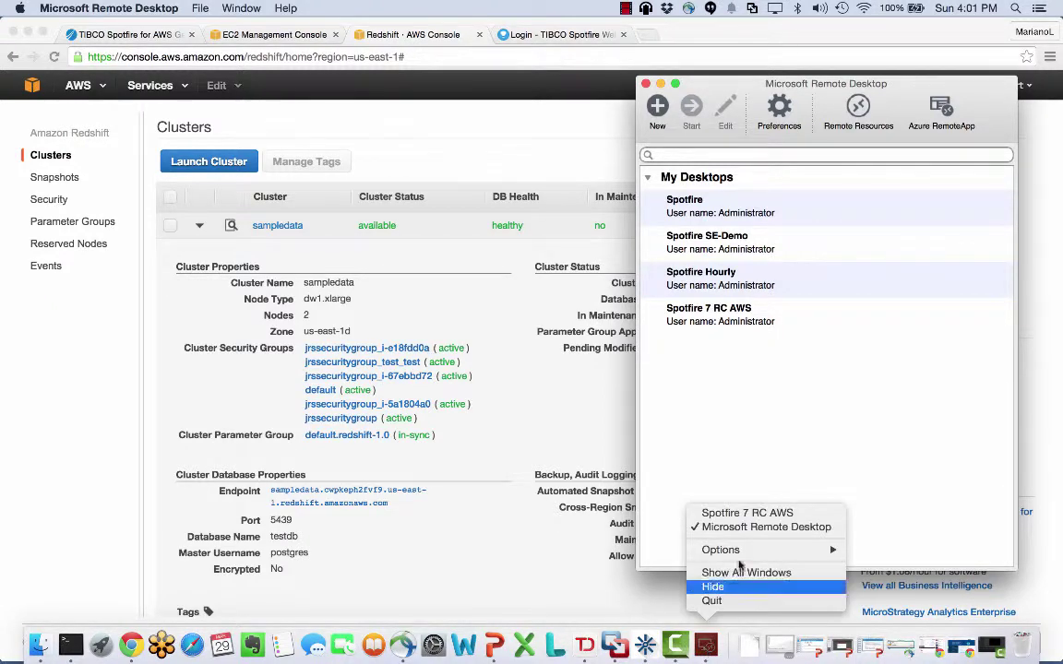
left_click(761, 514)
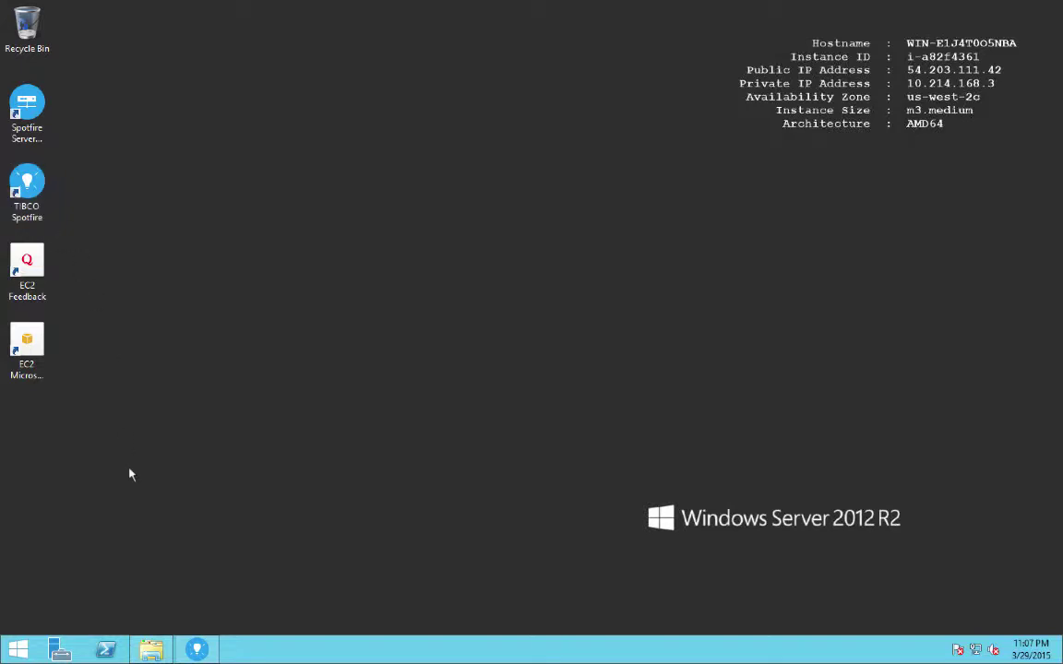
Restore the Spotfire window from the Windows taskbar to show its Add Data start page.
left_click(196, 649)
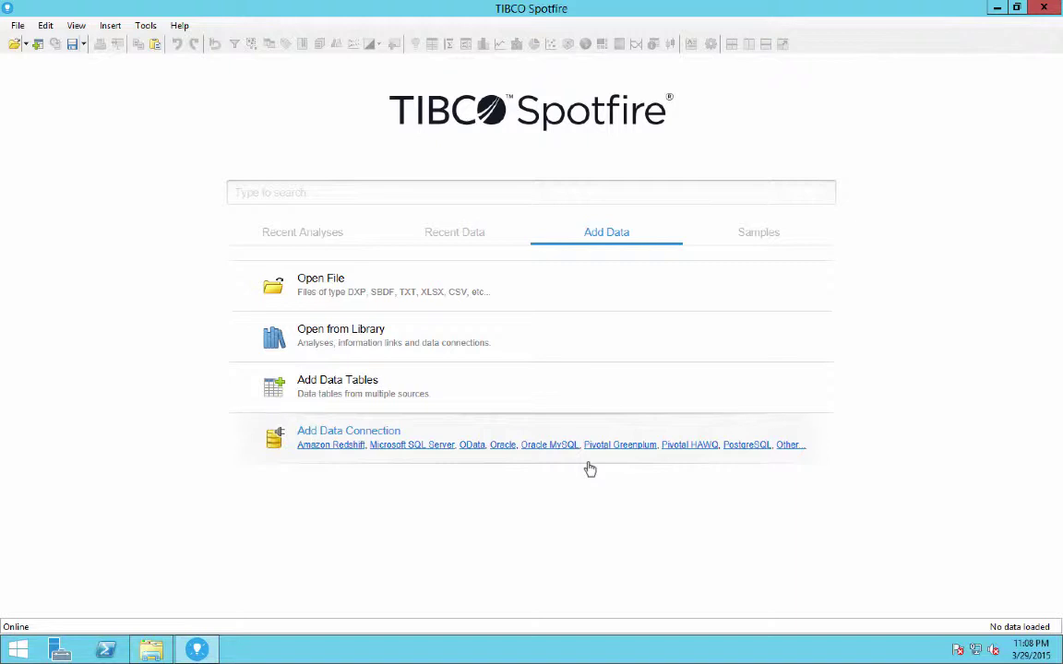
Create an Amazon Redshift connection to the natality database using the database username and password.
left_click(340, 445)
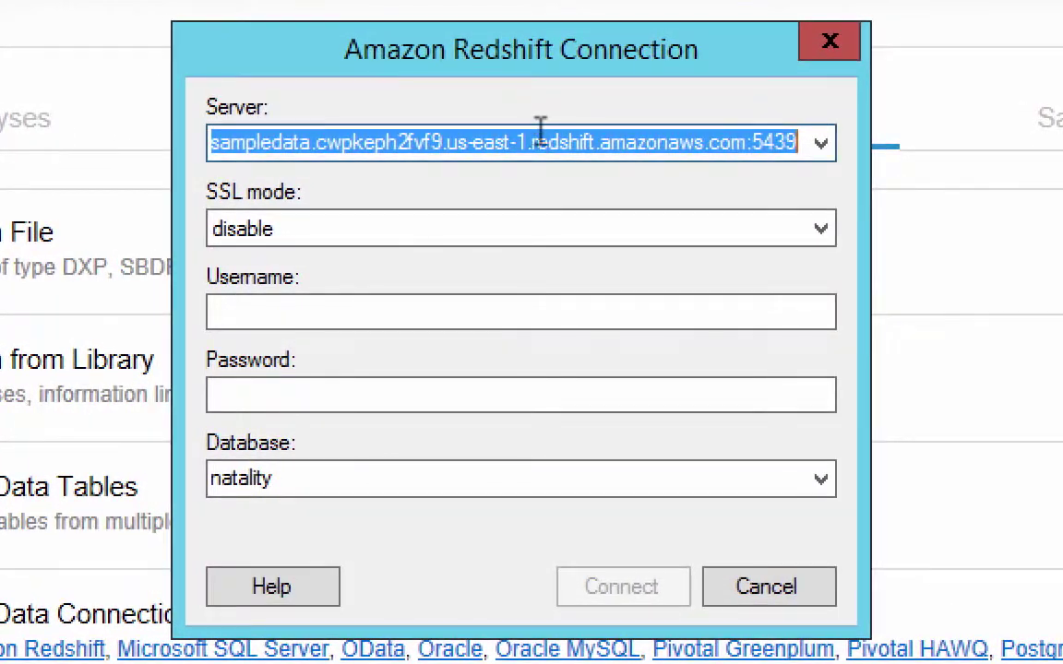
left_click(360, 304)
type("po")
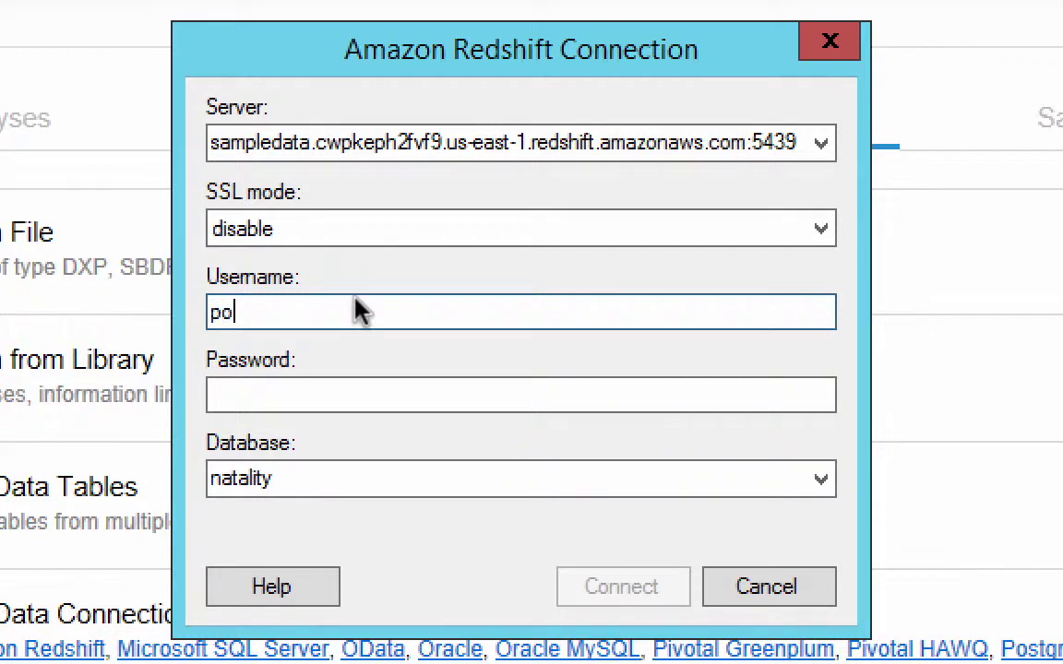
type("stgres")
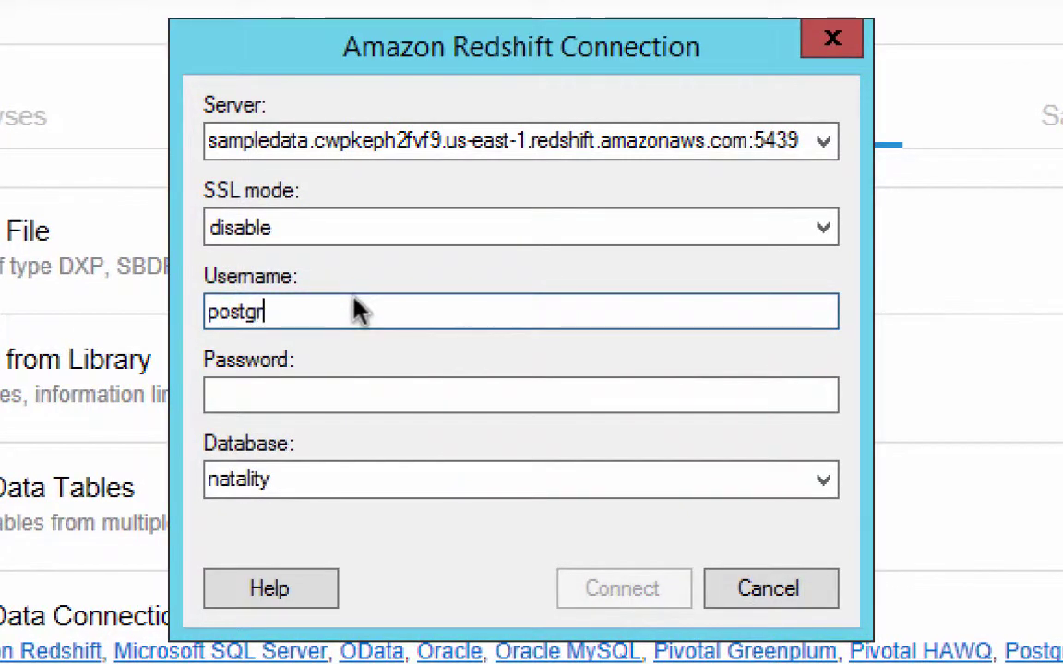
key("Tab")
type("p********")
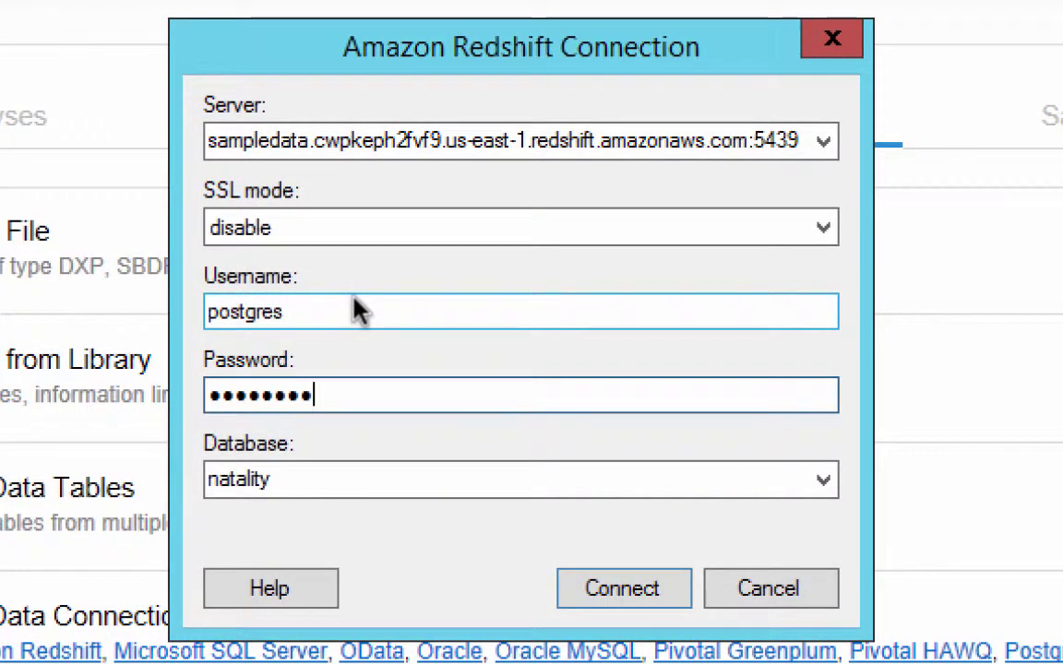
key("Tab")
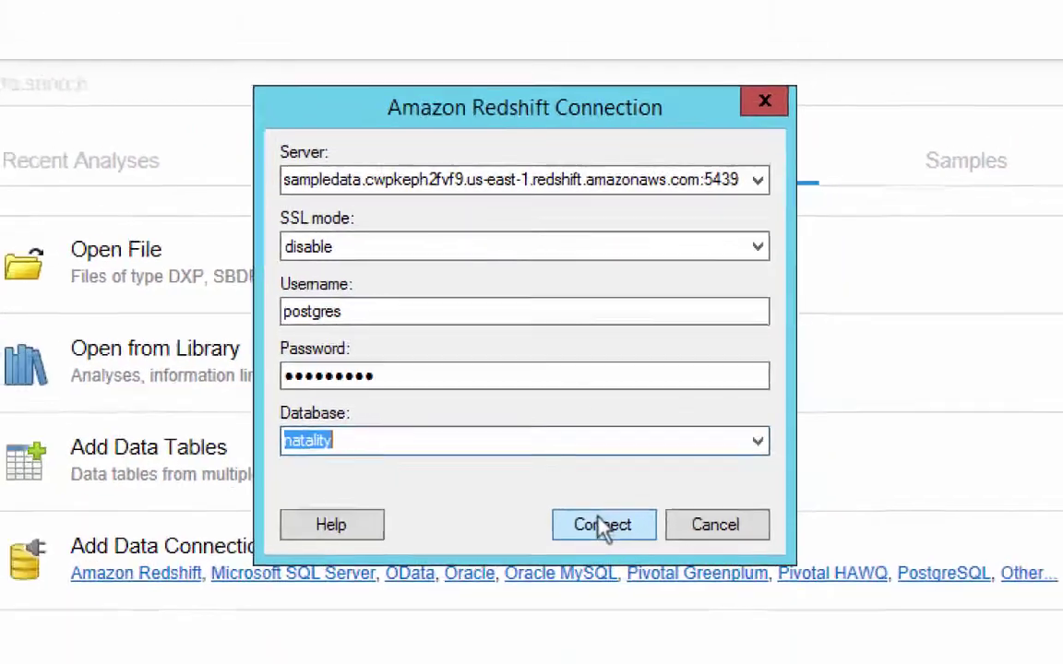
left_click(621, 591)
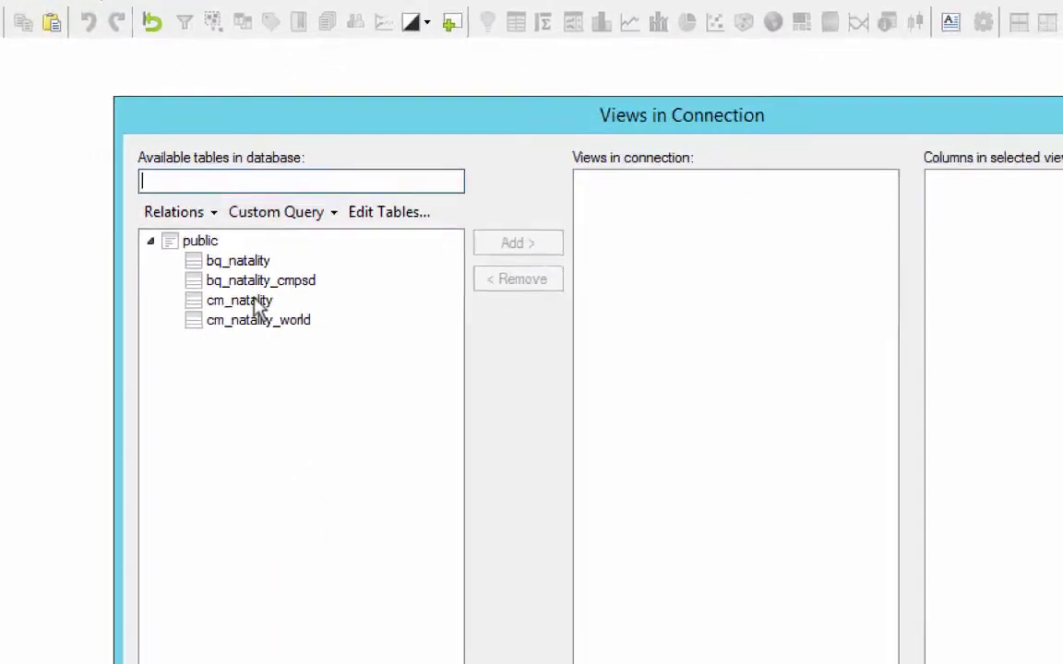
Add the cm_natality table to the connection's views, keeping the lmp column included.
left_click(343, 419)
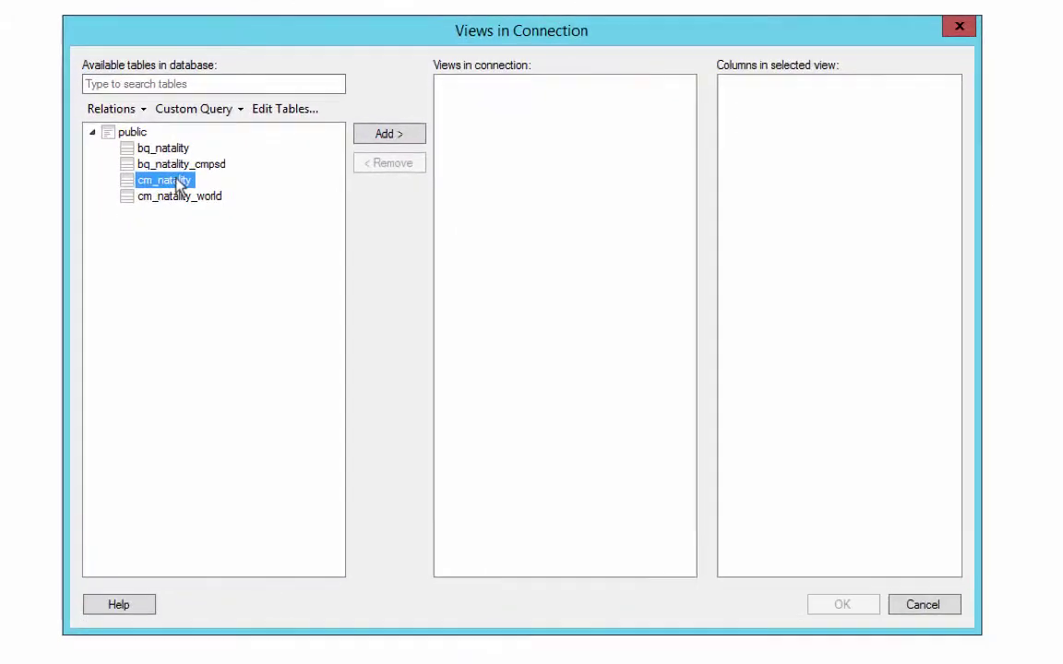
left_click(406, 135)
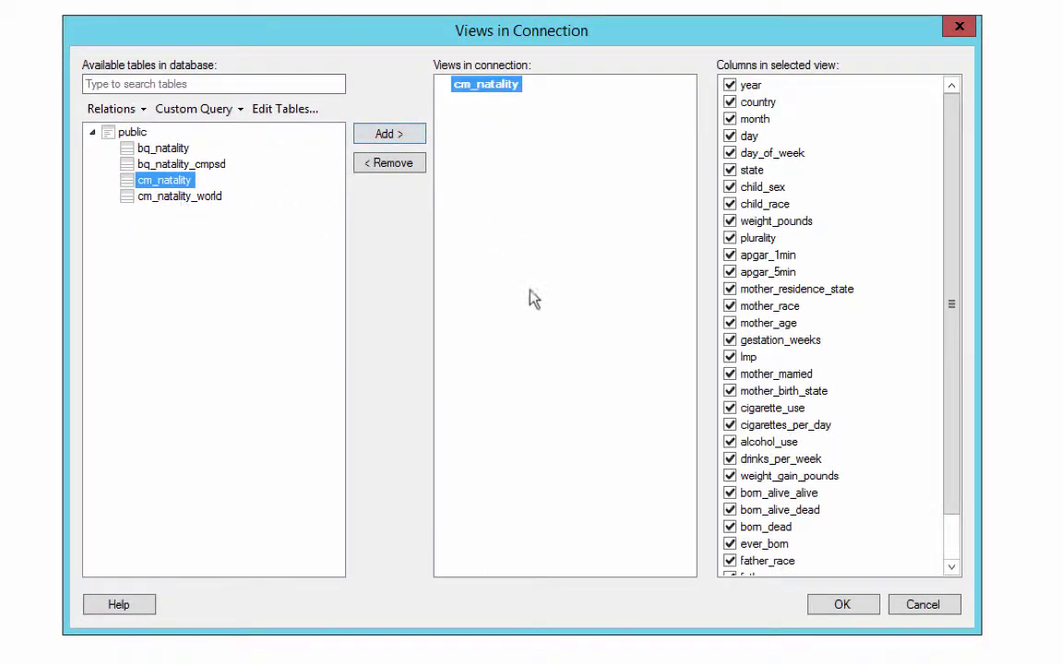
left_click(126, 109)
left_click(378, 313)
left_click(730, 357)
left_click(730, 358)
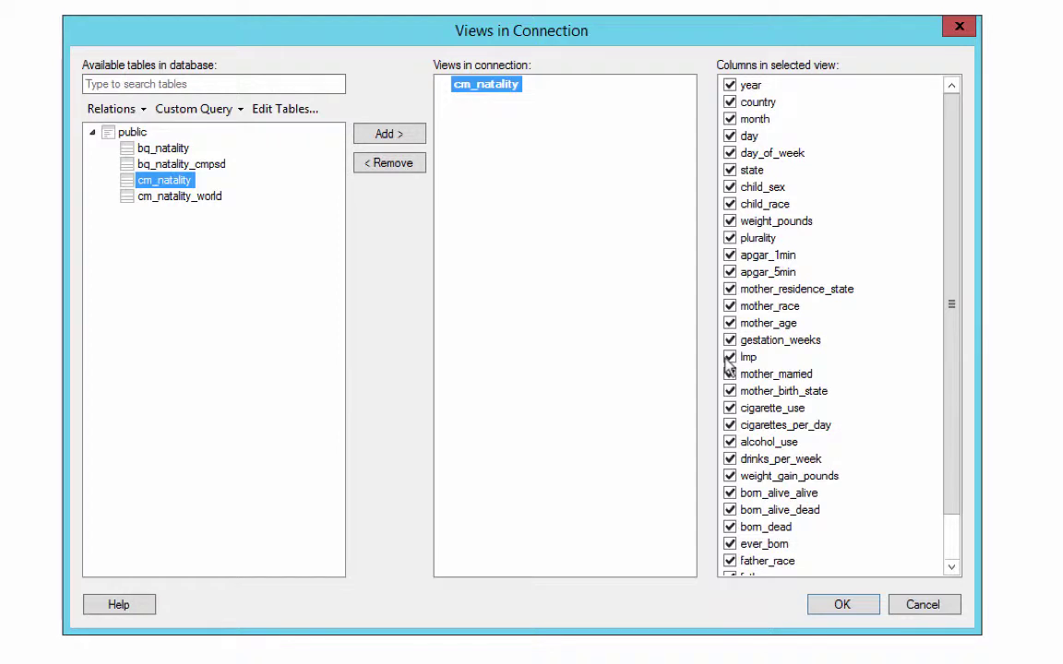
Start a new custom query, cancel it, and review cm_natality's checked columns.
left_click(221, 109)
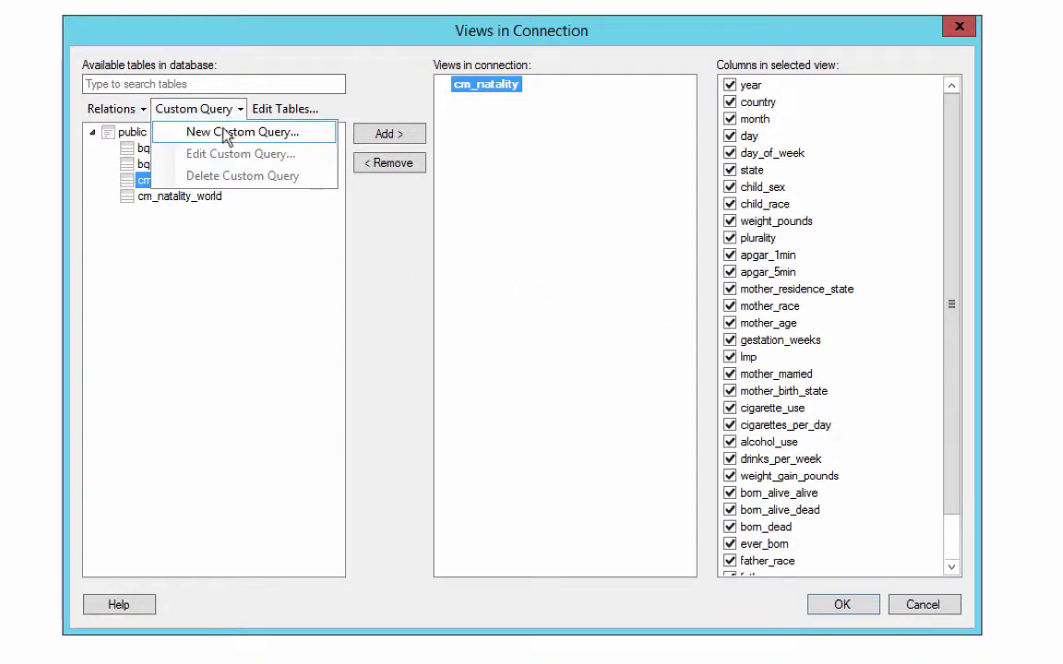
left_click(226, 134)
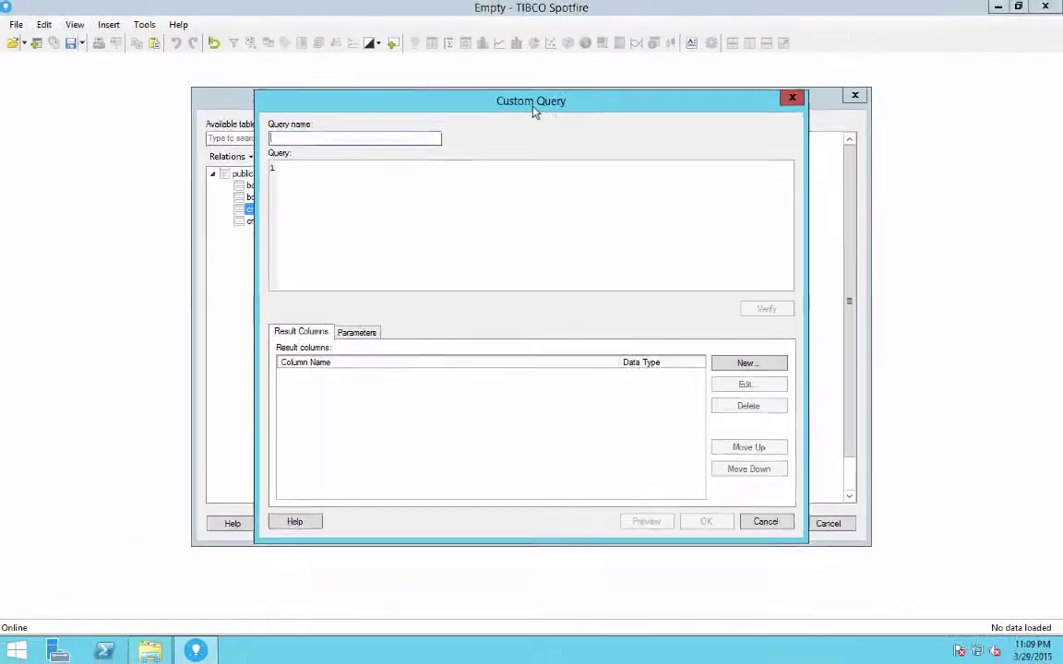
left_click_drag(531, 83, 759, 179)
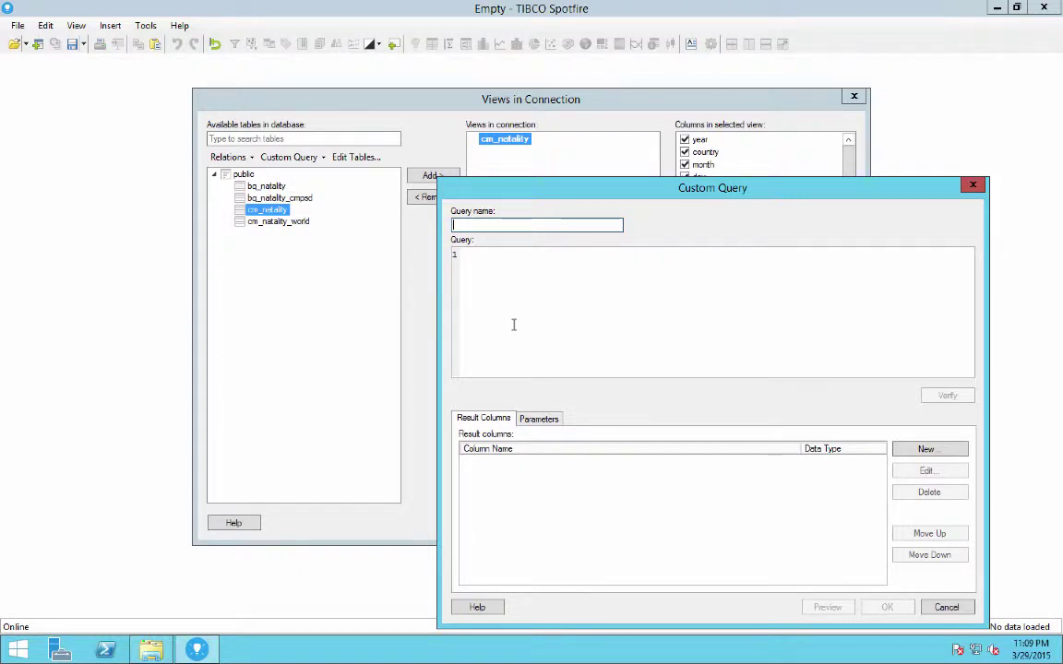
left_click(947, 608)
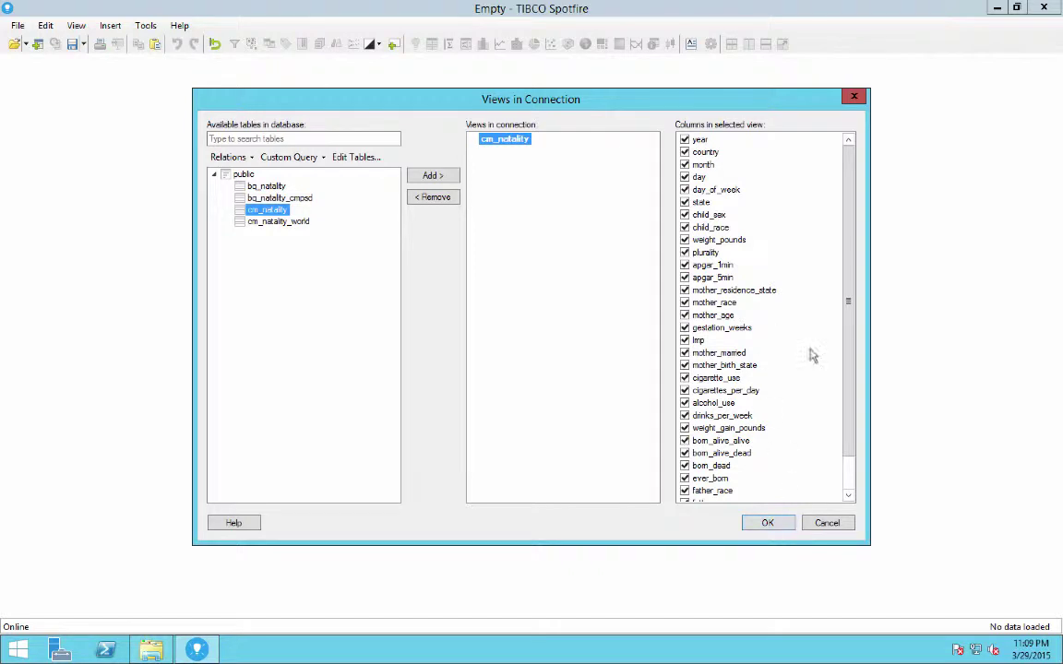
scroll(849, 427, "down", 1)
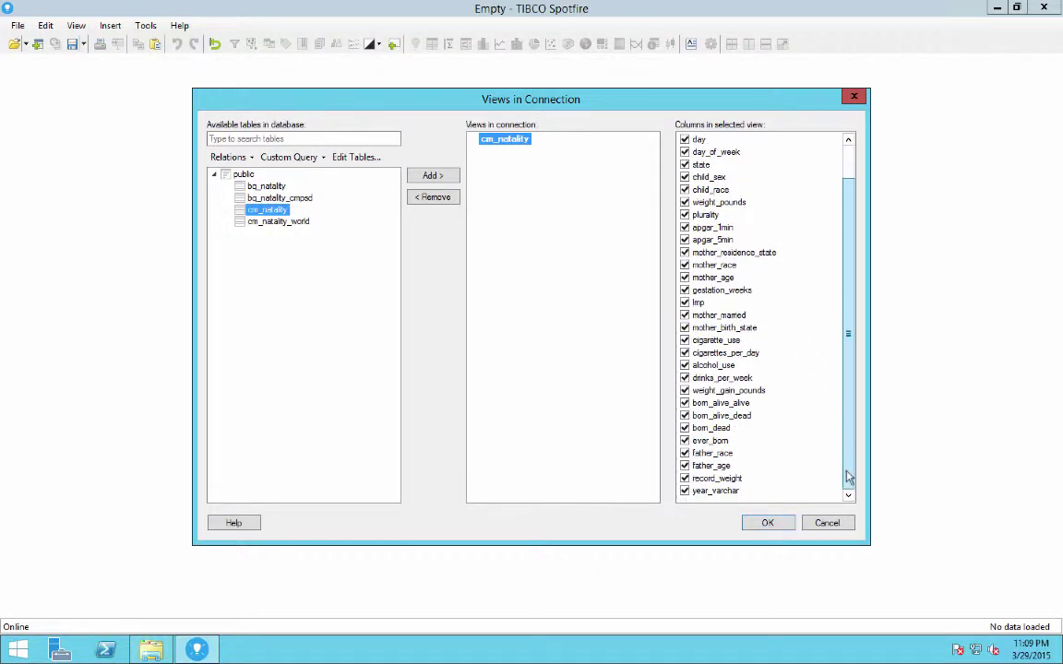
scroll(849, 427, "up", 1)
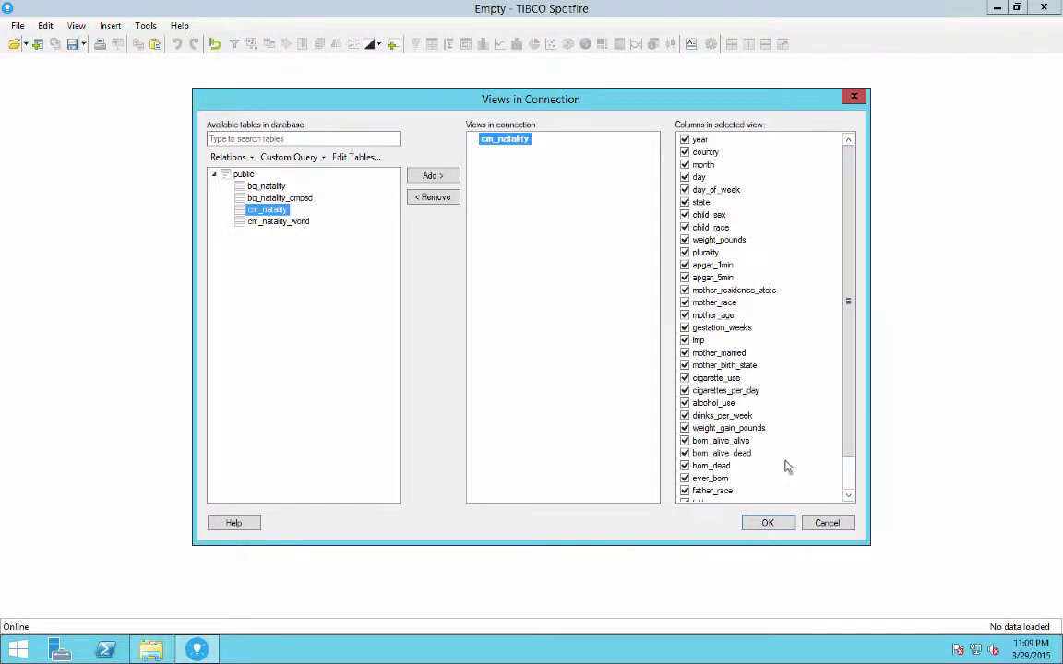
Load cm_natality as an external data table, giving a Row Count bar chart near 137.8 million.
left_click(768, 529)
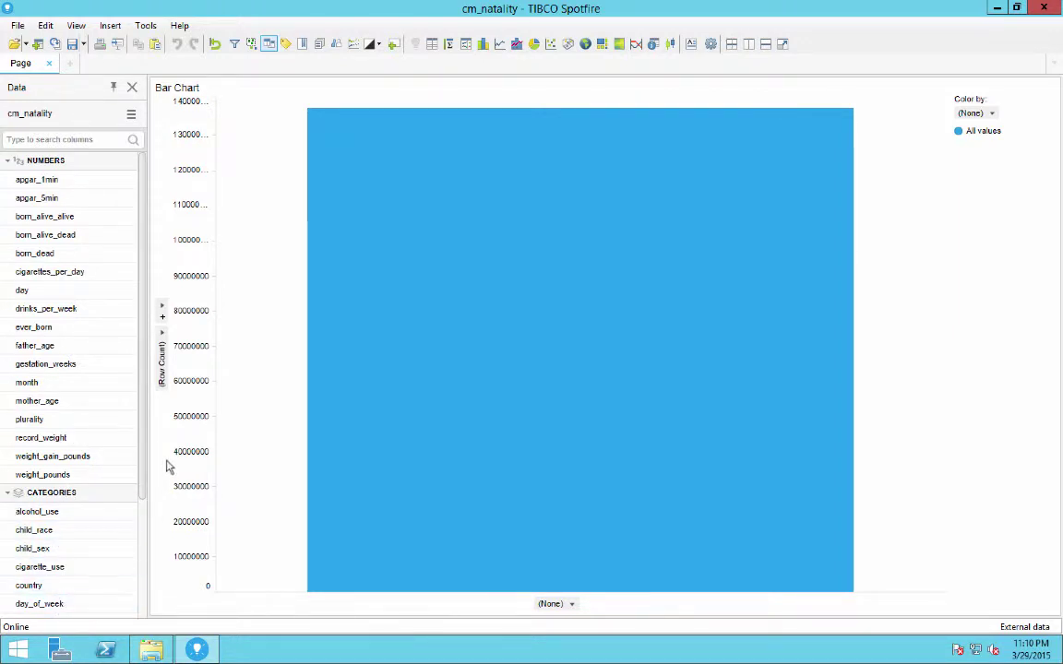
scroll(135, 517, "down", 4)
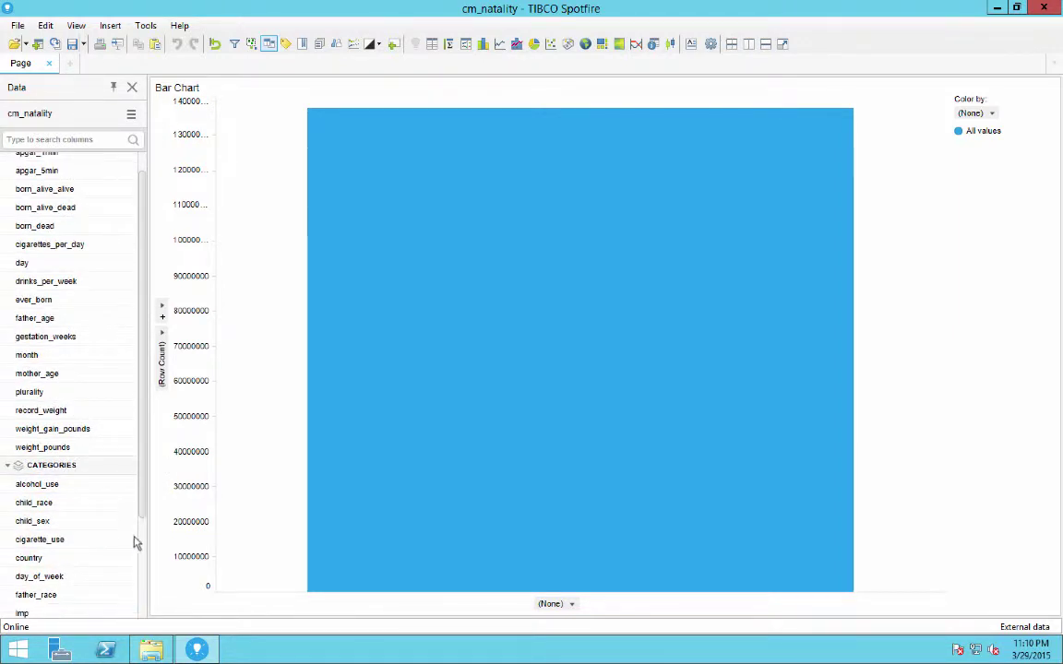
scroll(139, 517, "down", 3)
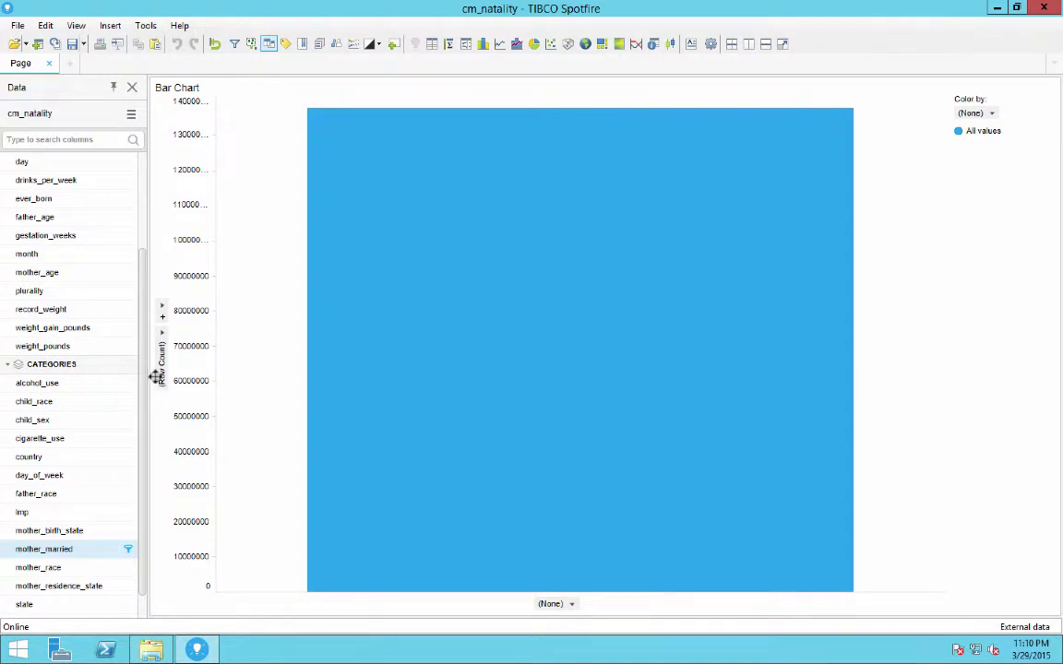
scroll(145, 268, "up", 6)
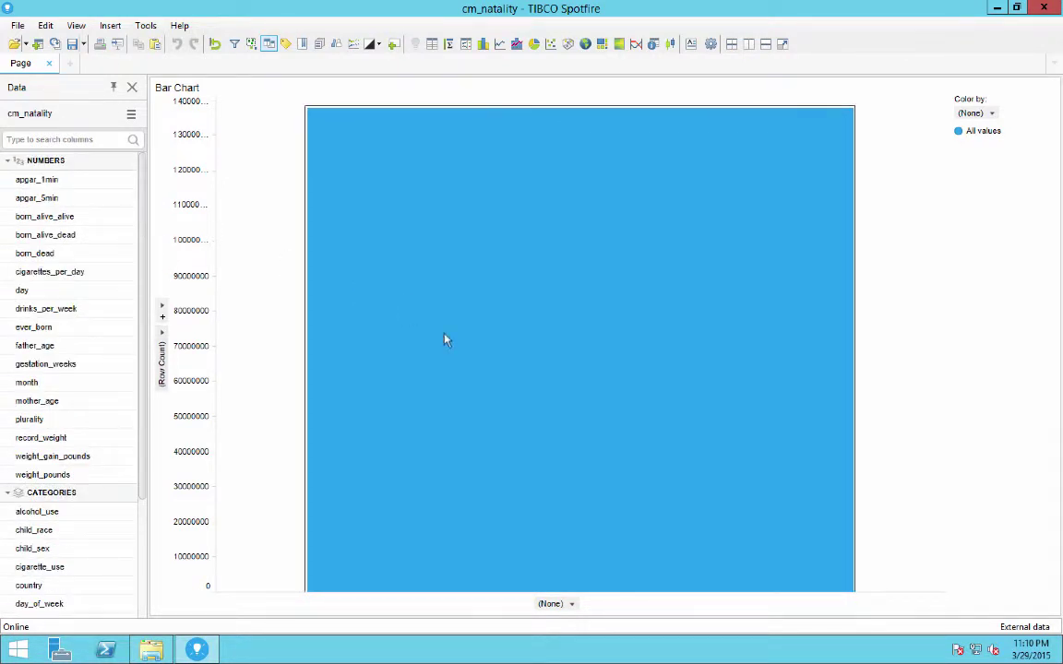
mouse_move(446, 340)
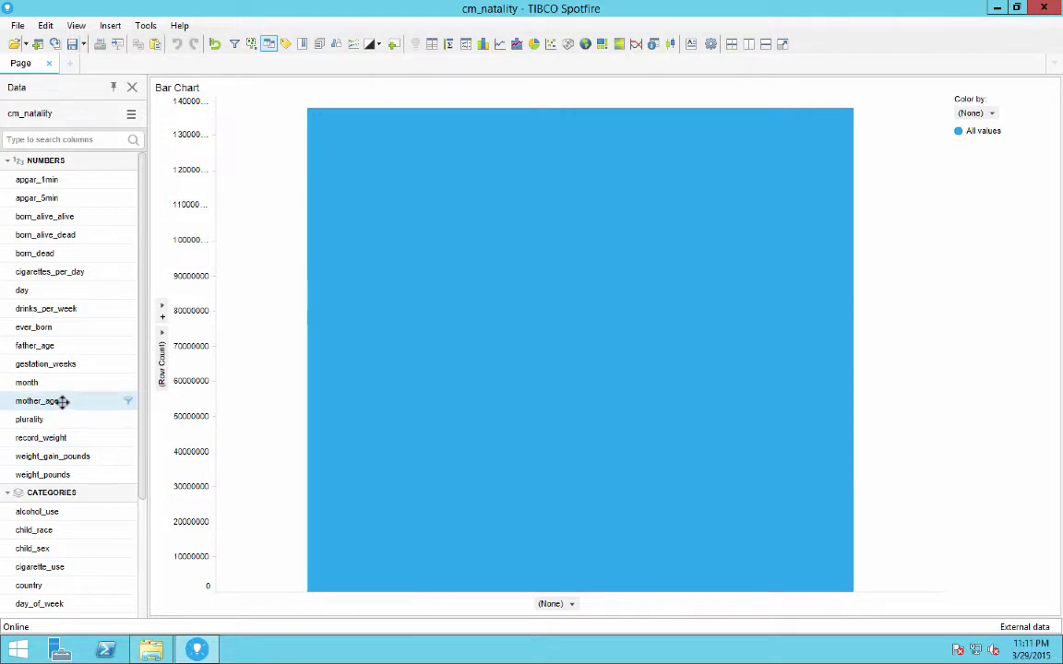
Put mother_age on the x-axis with a categorical scale, one bar per age 10–54.
left_click_drag(64, 401, 485, 353)
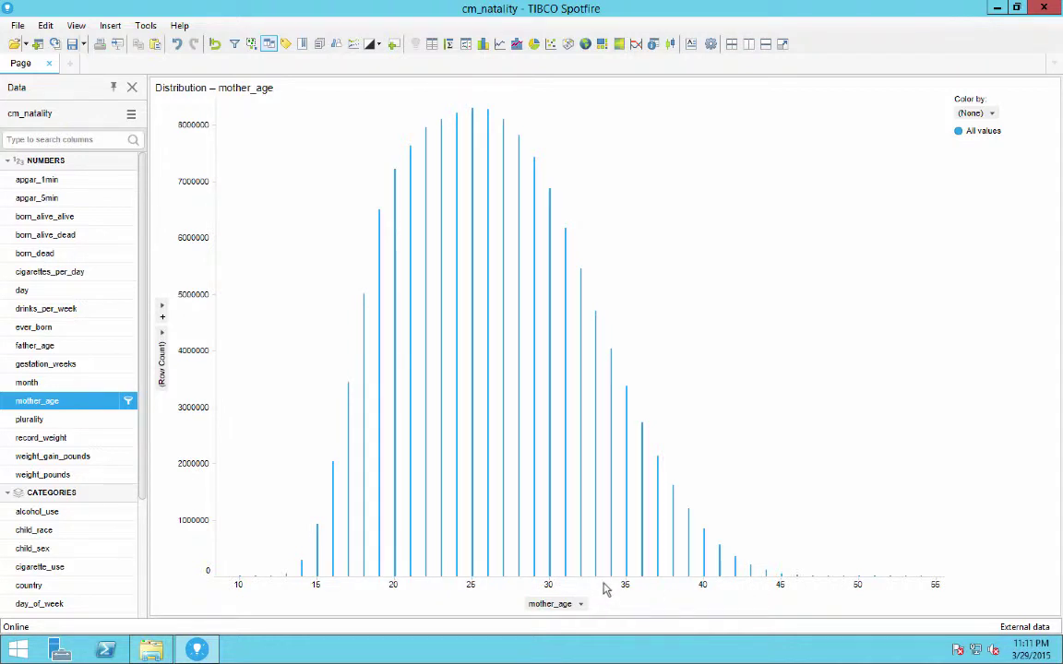
right_click(605, 589)
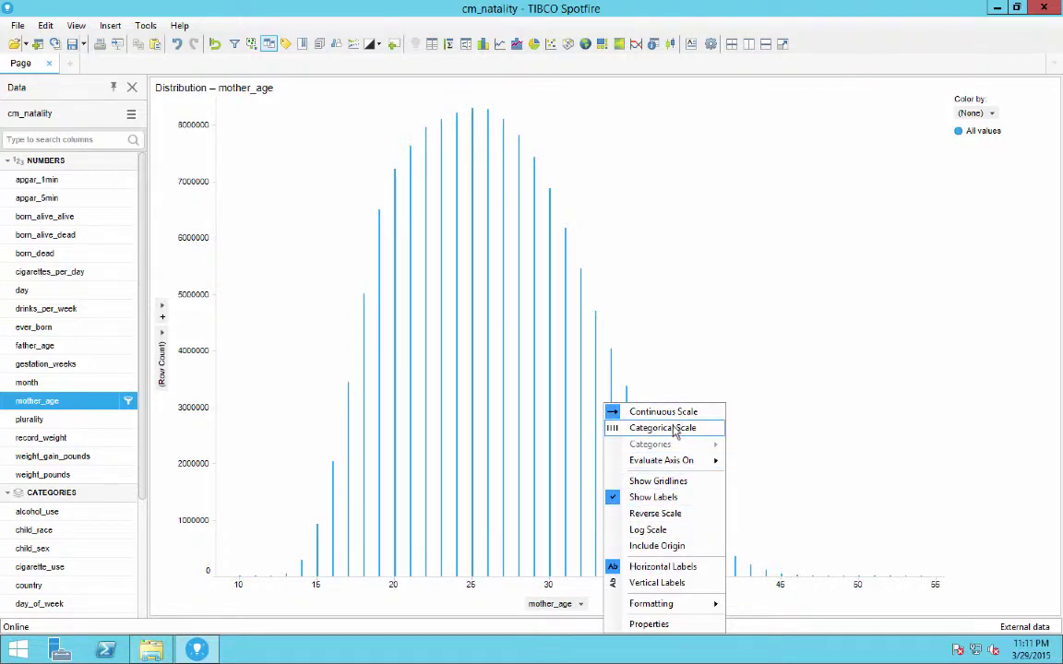
left_click(674, 430)
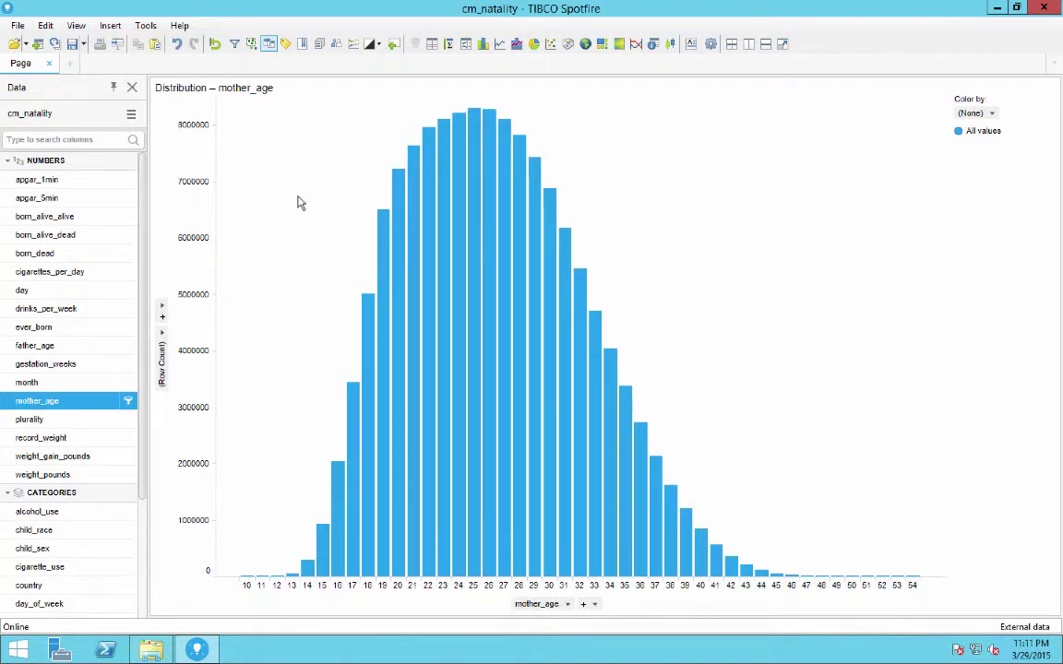
Save as a library item and create a new US Census folder at the Library's top level.
left_click(16, 26)
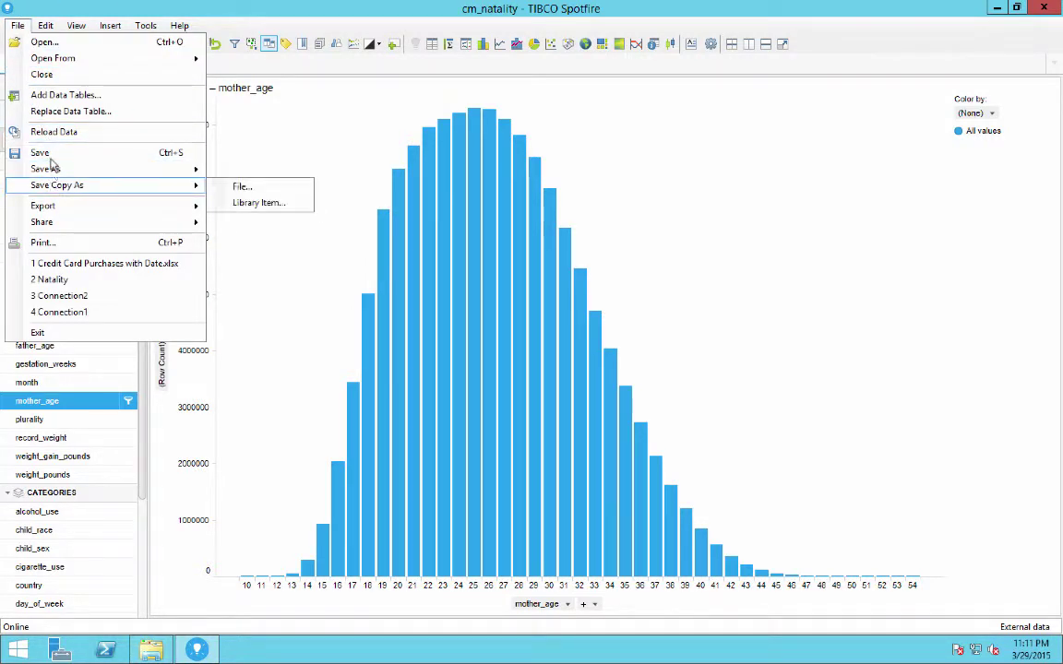
mouse_move(53, 168)
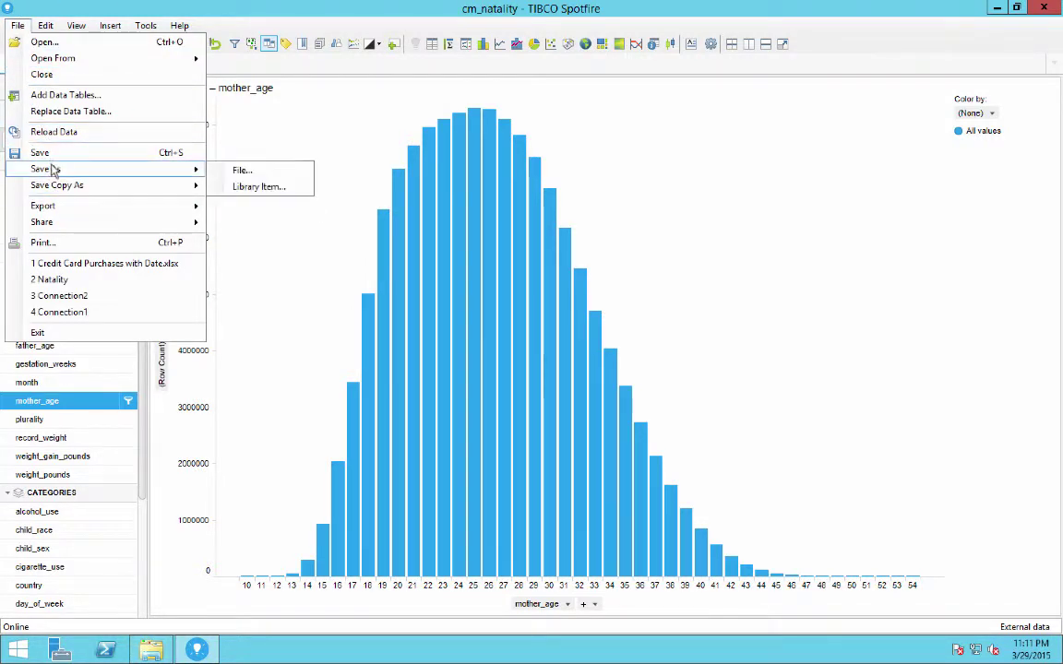
left_click(261, 187)
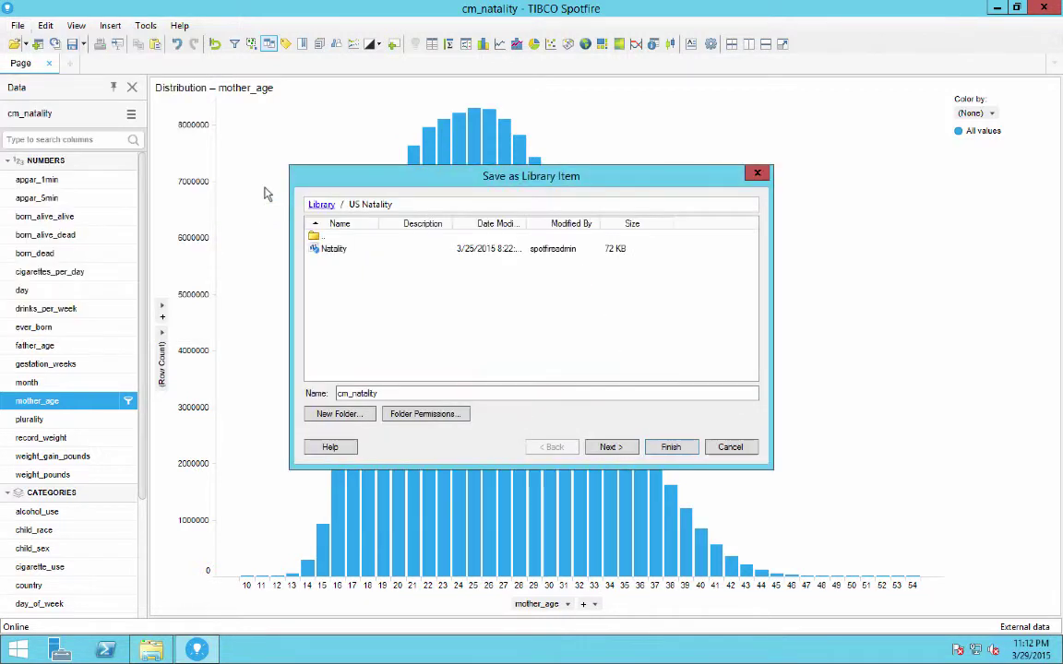
double_click(315, 236)
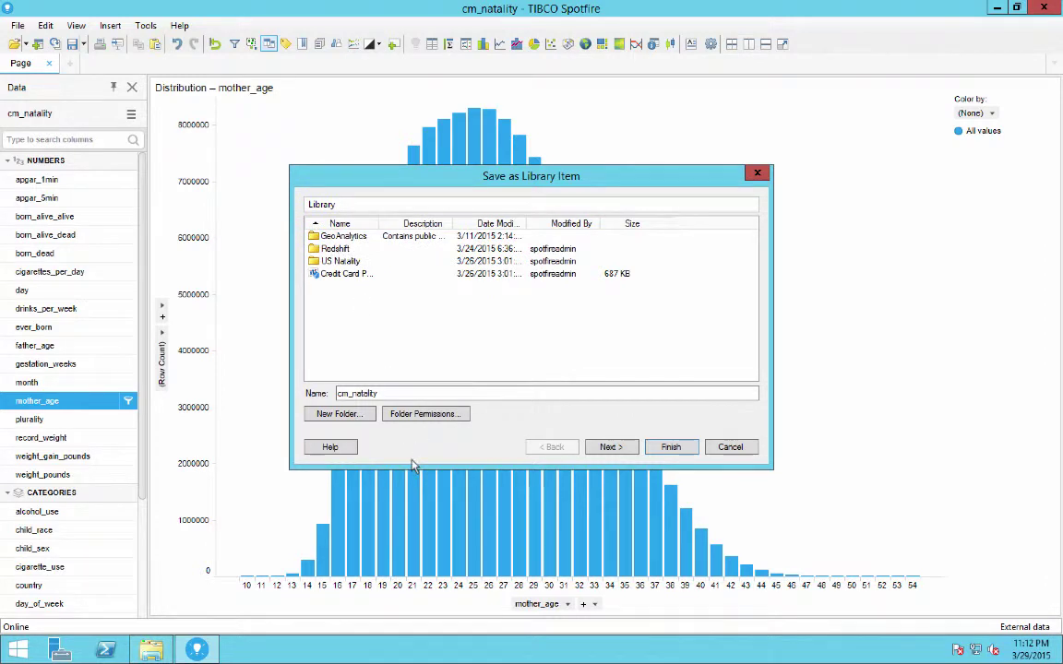
left_click(325, 414)
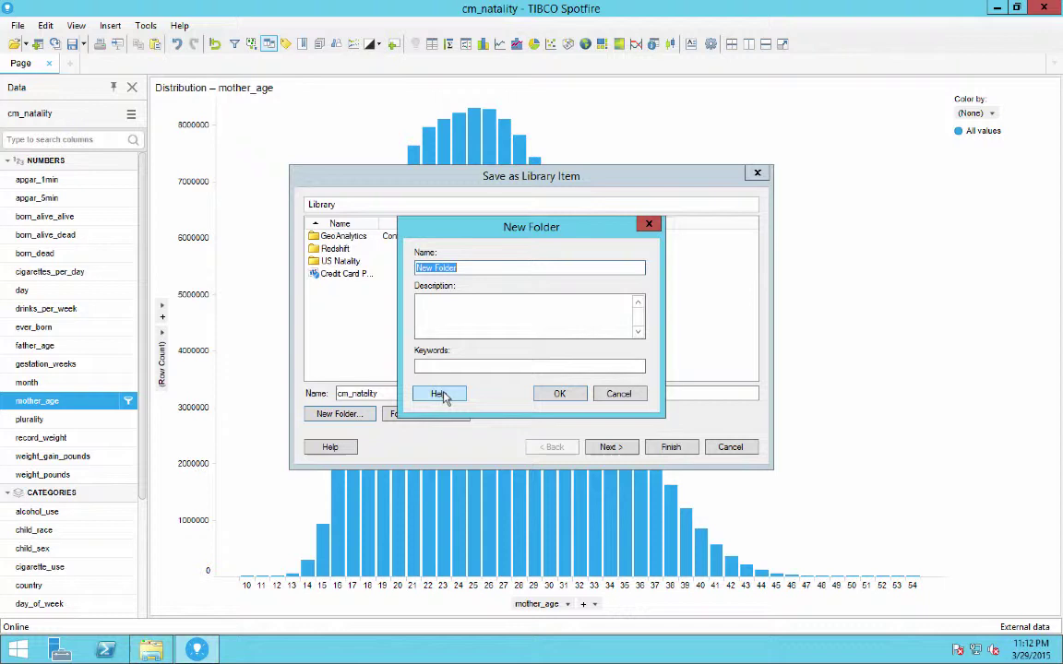
type("US Cebri")
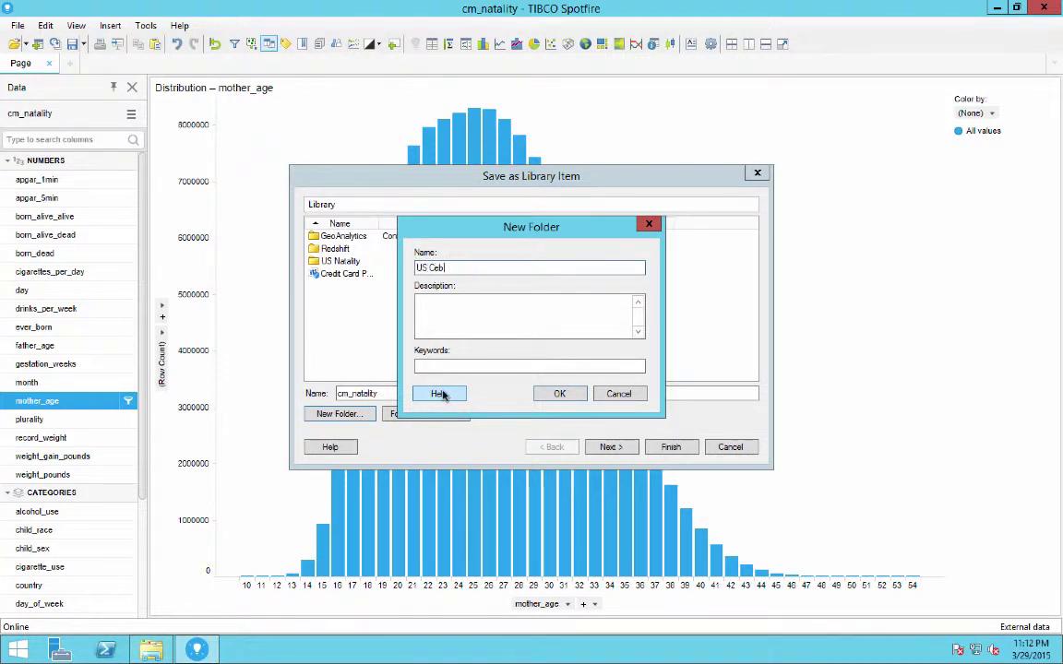
type("sus")
left_click(560, 394)
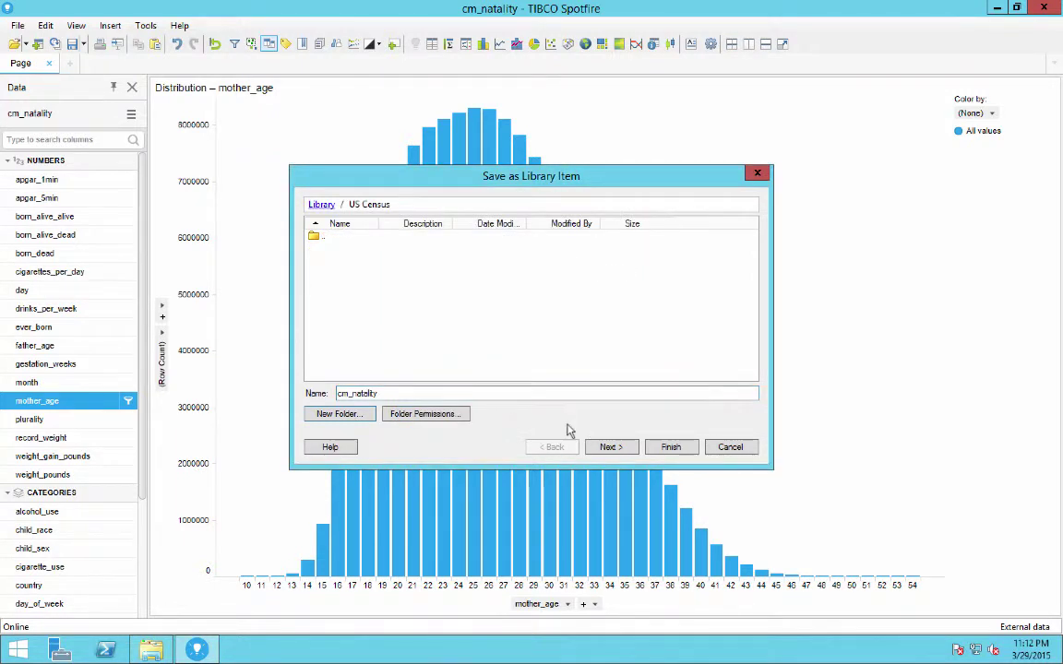
Name the analysis Natality and finish publishing it to the library.
left_click_drag(359, 393, 295, 397)
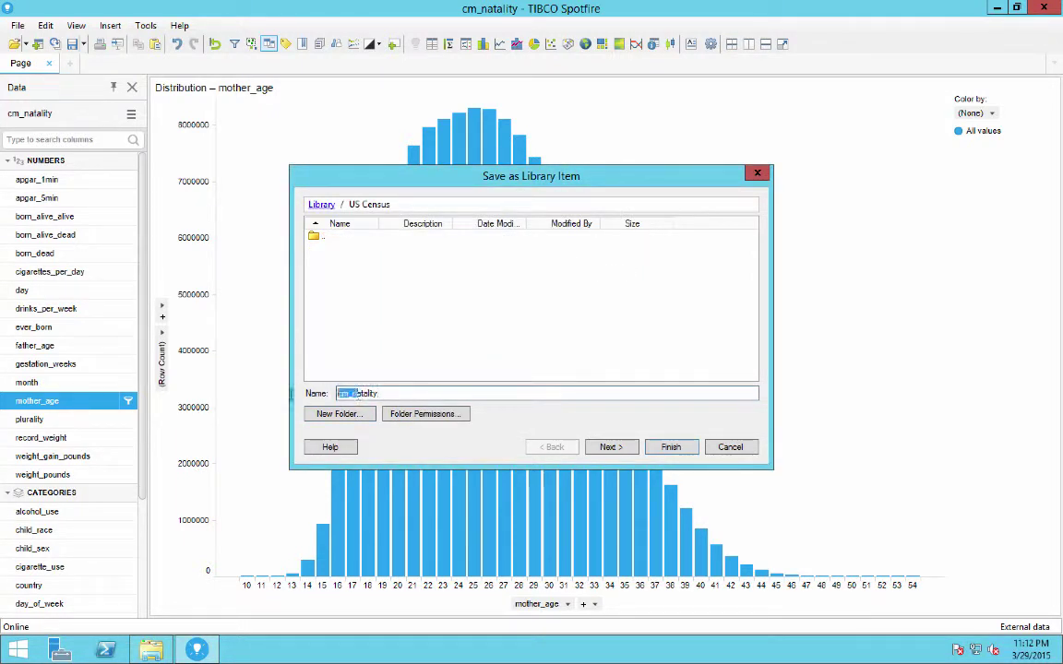
key("BackSpace")
type("M")
key("BackSpace")
type("Na")
left_click(605, 448)
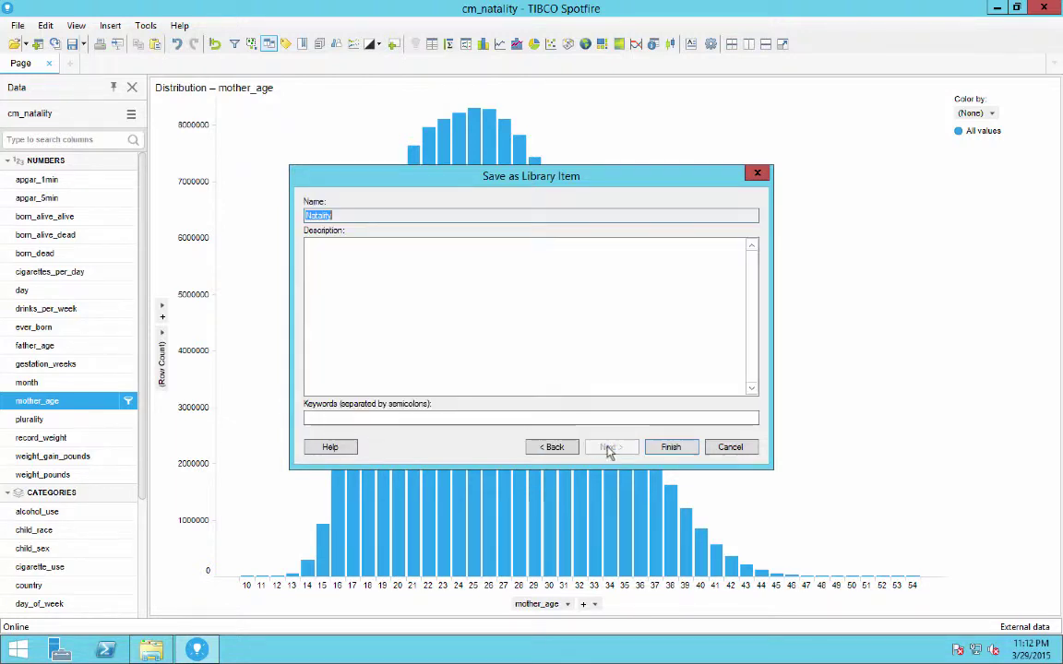
left_click(659, 455)
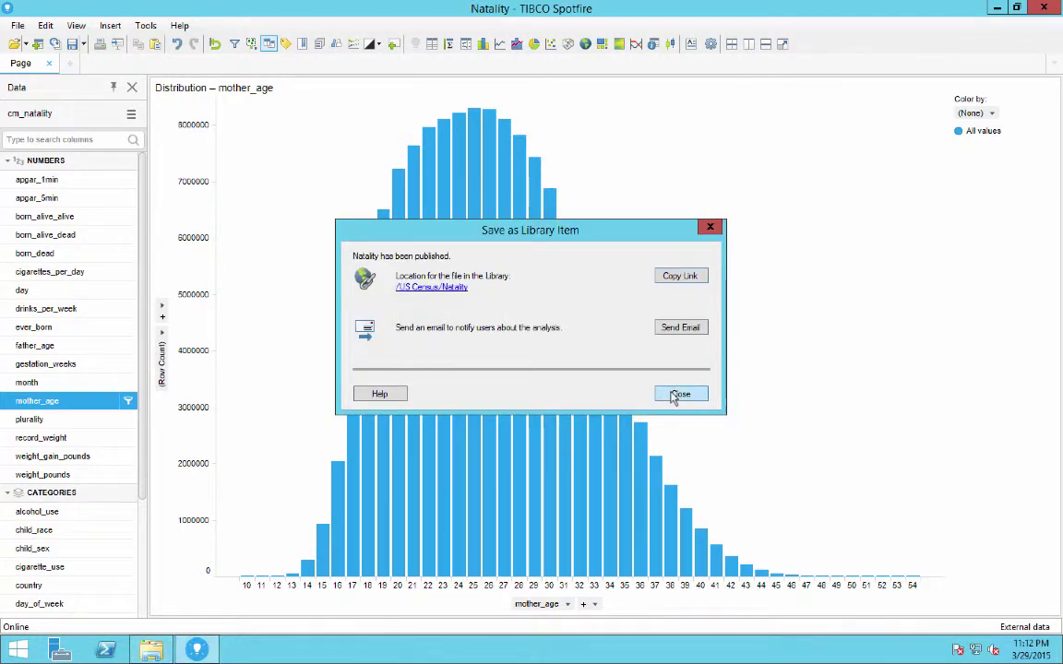
Close the publish confirmation, log in to the Web Player, and open Natality from US Census.
left_click(680, 394)
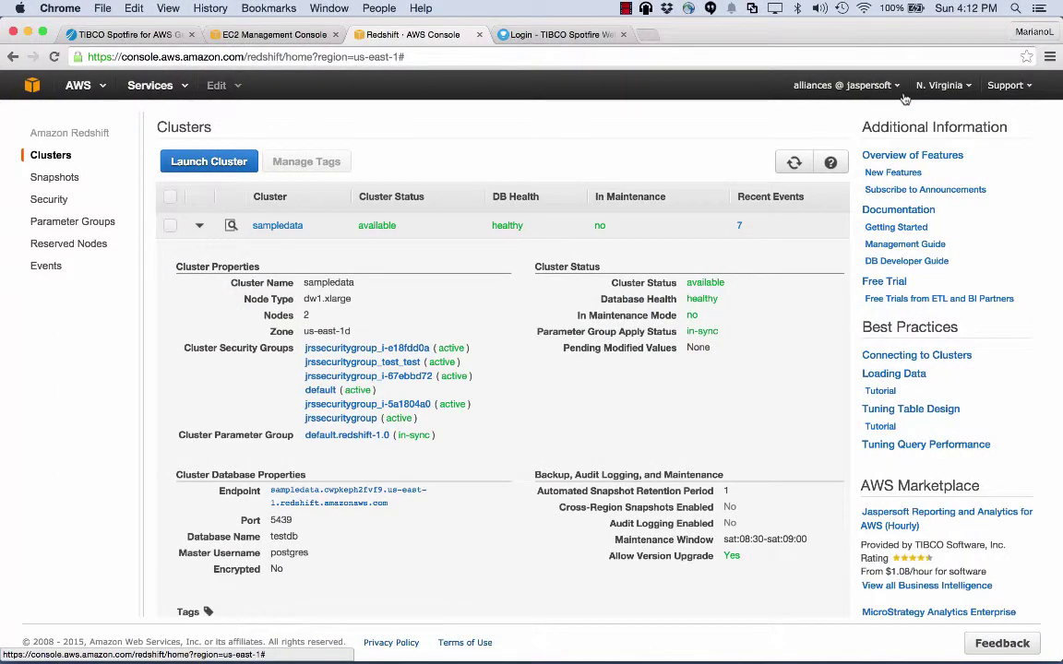
left_click(491, 33)
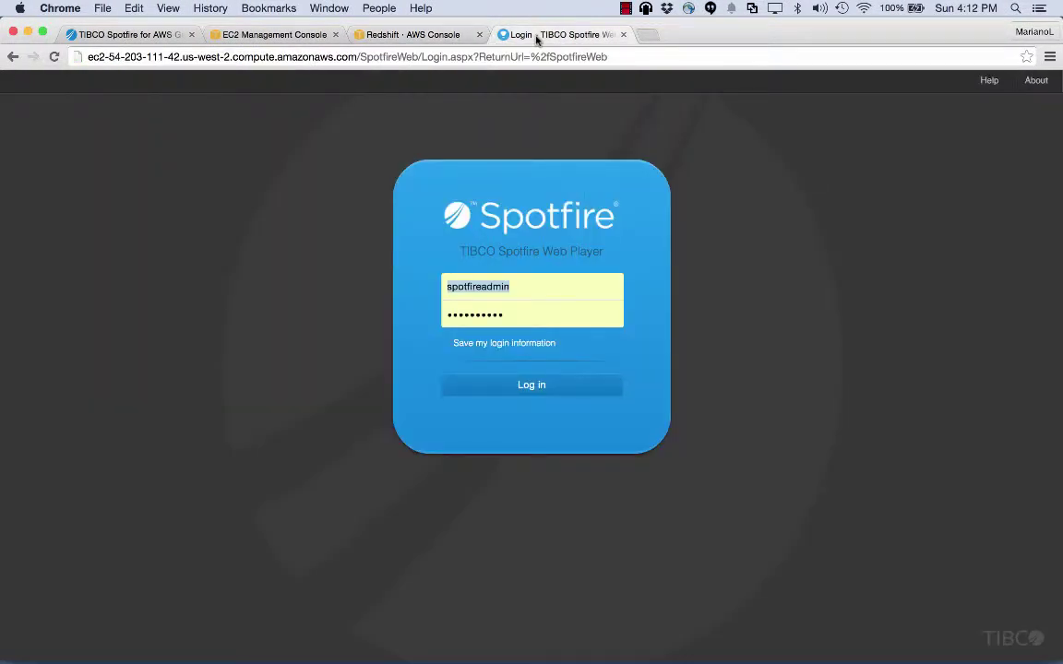
left_click(540, 395)
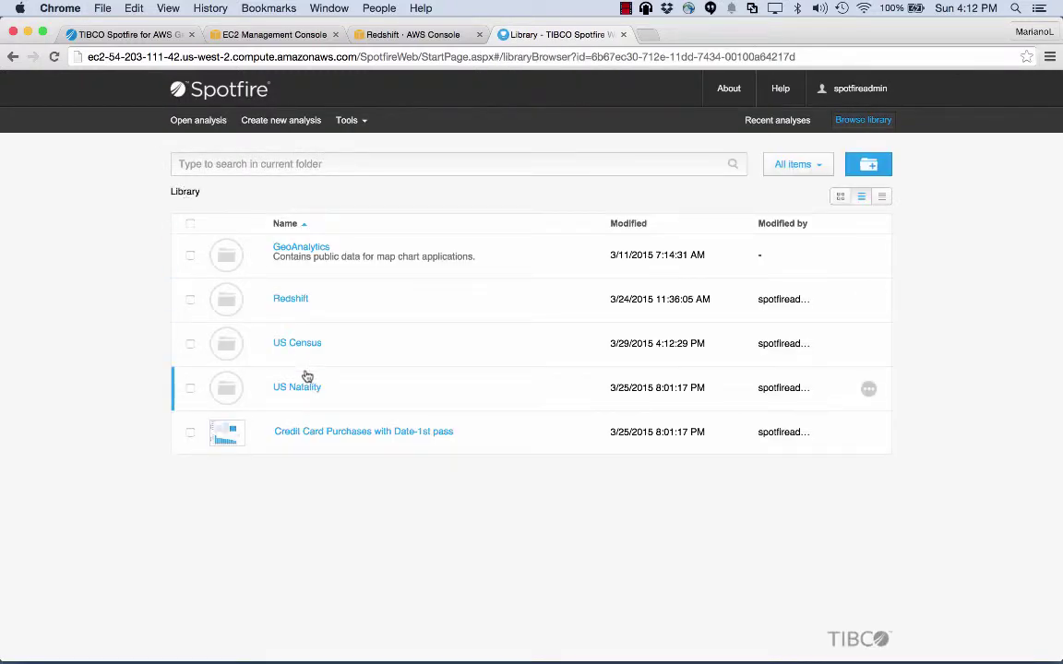
left_click(306, 346)
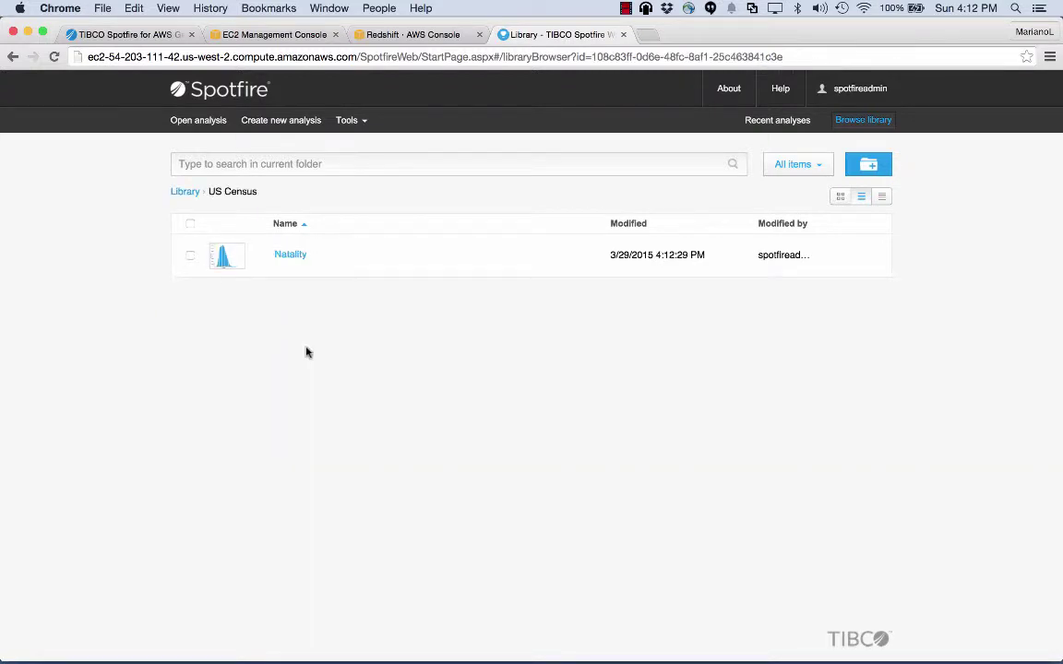
left_click(293, 256)
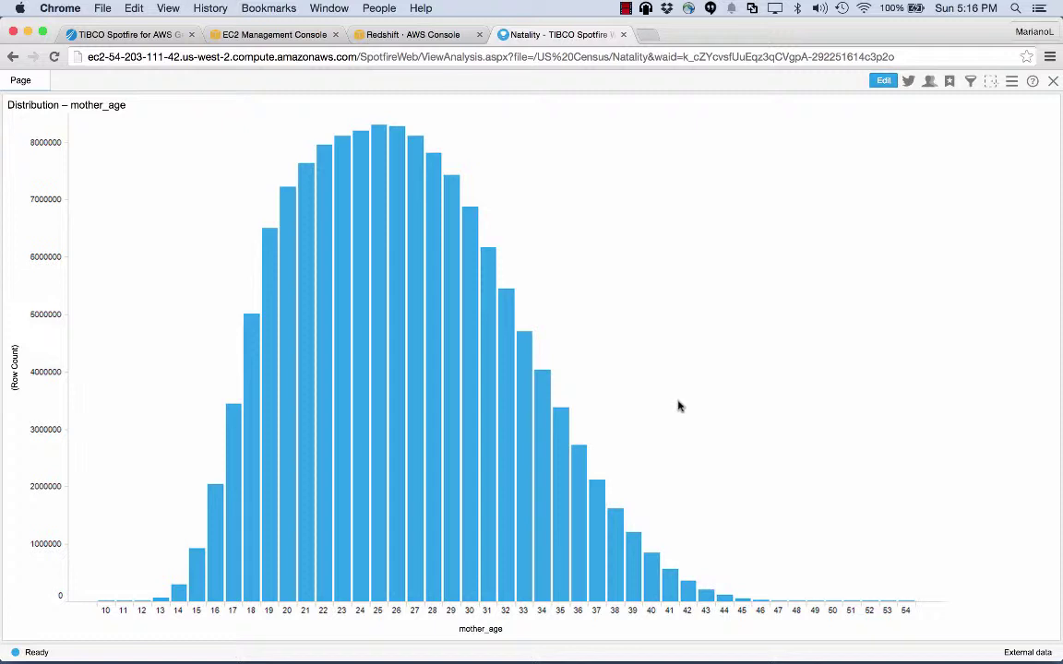
Mark the mother age 28 bar in the histogram and switch the analysis to edit mode.
left_click(435, 530)
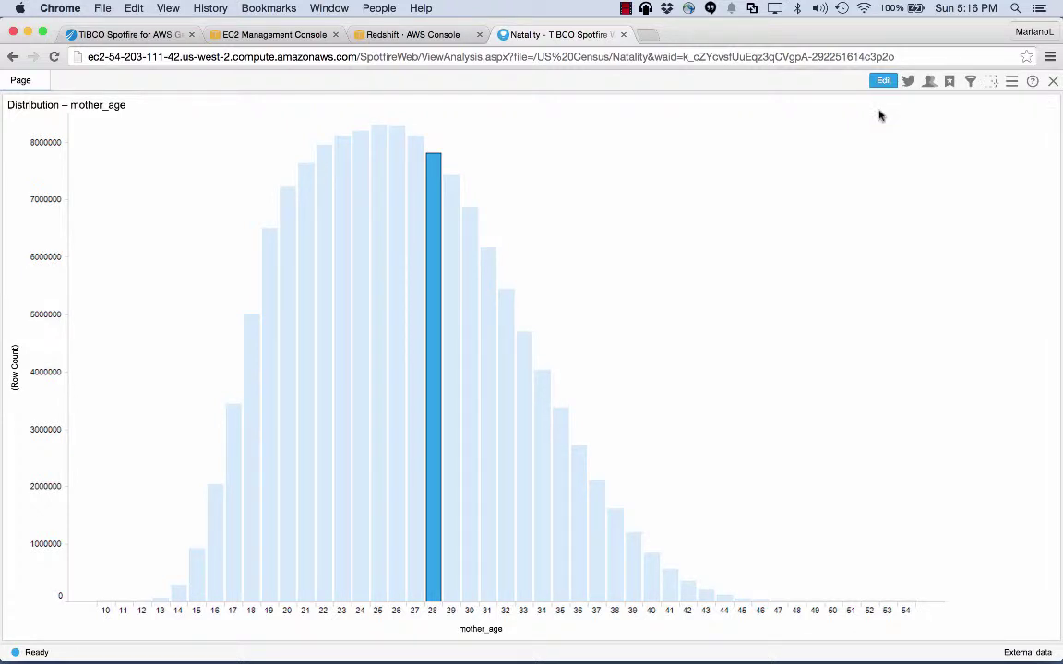
left_click(884, 82)
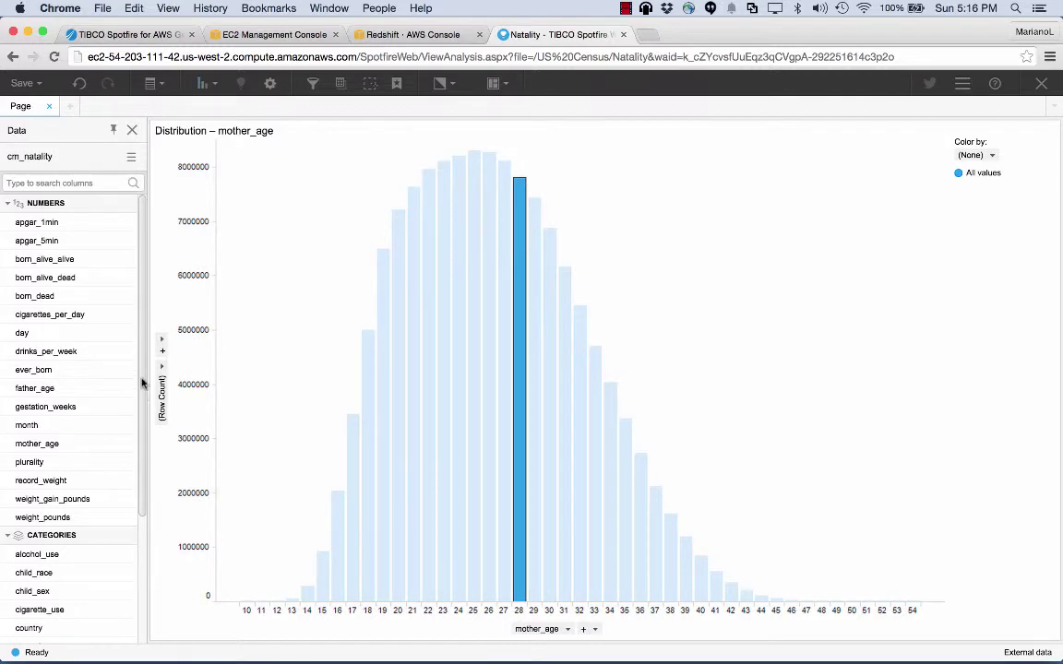
Add a details pie chart of Row Count per mother_age below the histogram, limited to marked age 28.
mouse_move(143, 383)
left_mouse_down()
mouse_move(143, 440)
mouse_move(143, 370)
left_mouse_up()
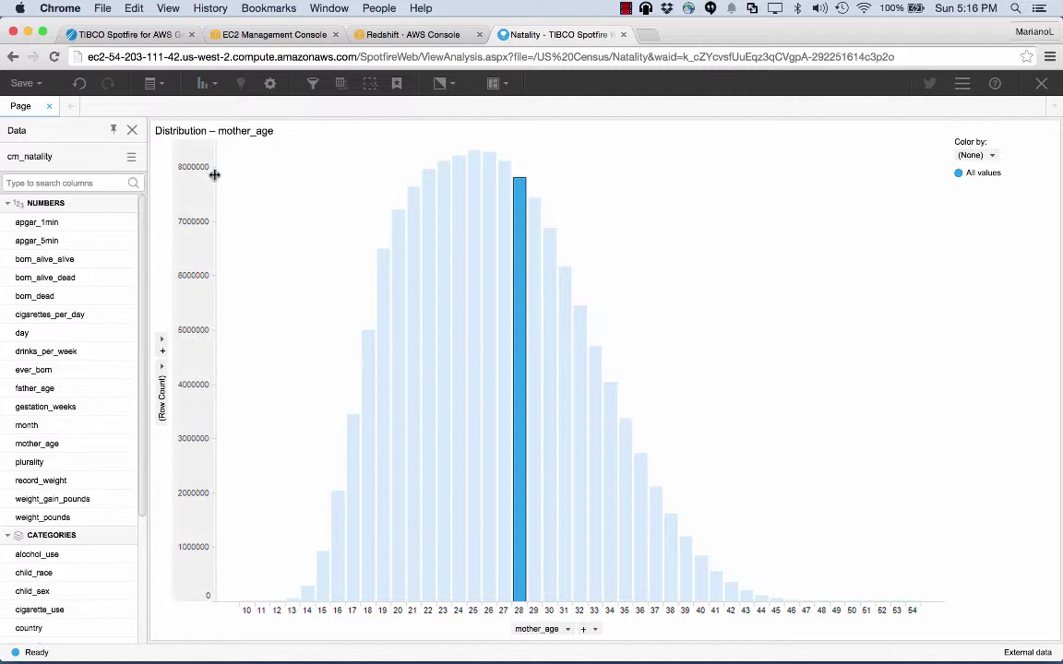
left_click(203, 83)
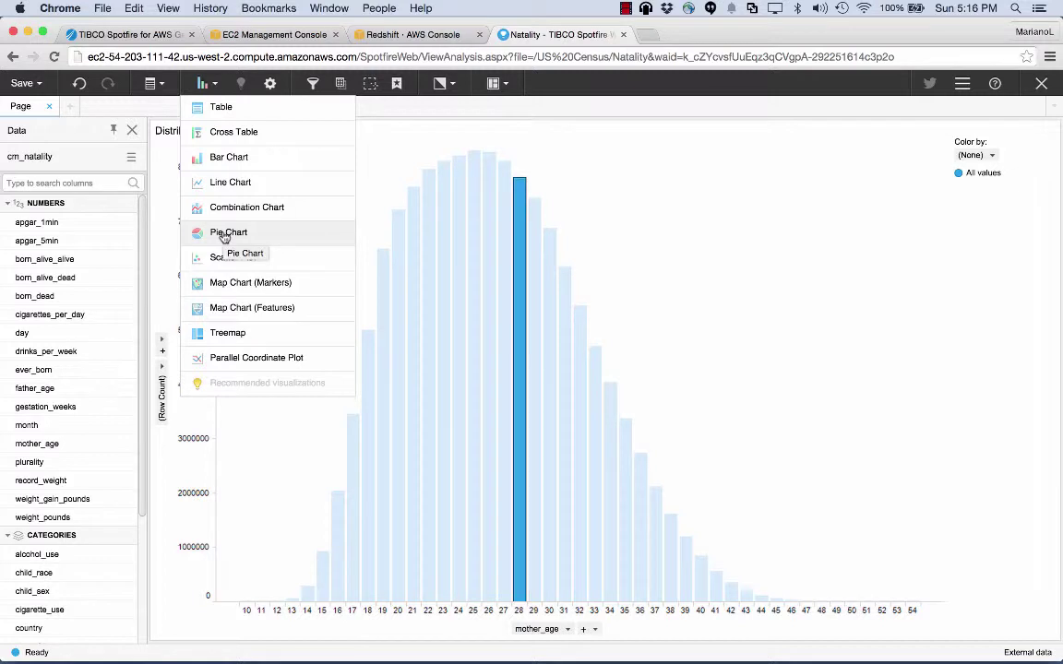
left_click(690, 234)
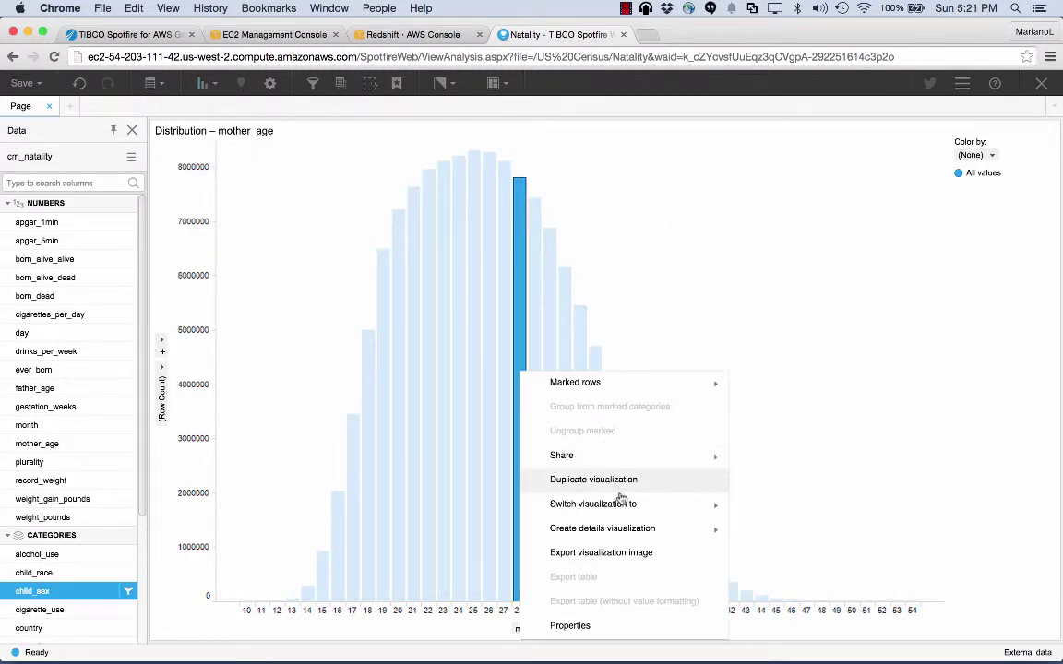
mouse_move(625, 527)
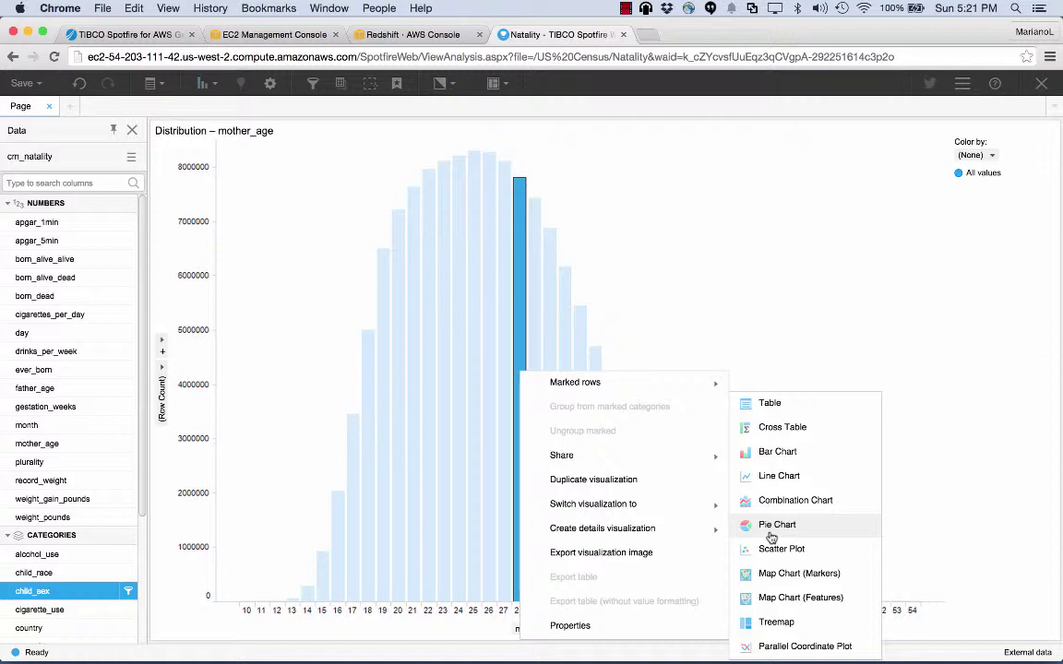
left_click(771, 537)
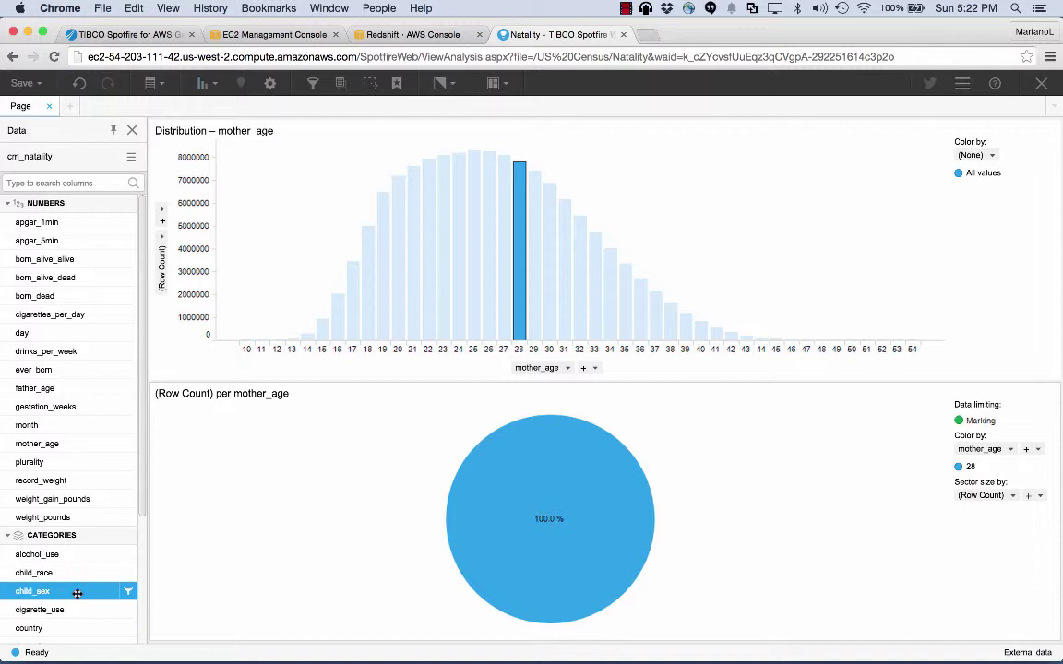
Split the details pie chart by child_sex, then mark mother ages 23 and 41 to compare.
left_click_drag(78, 593, 514, 521)
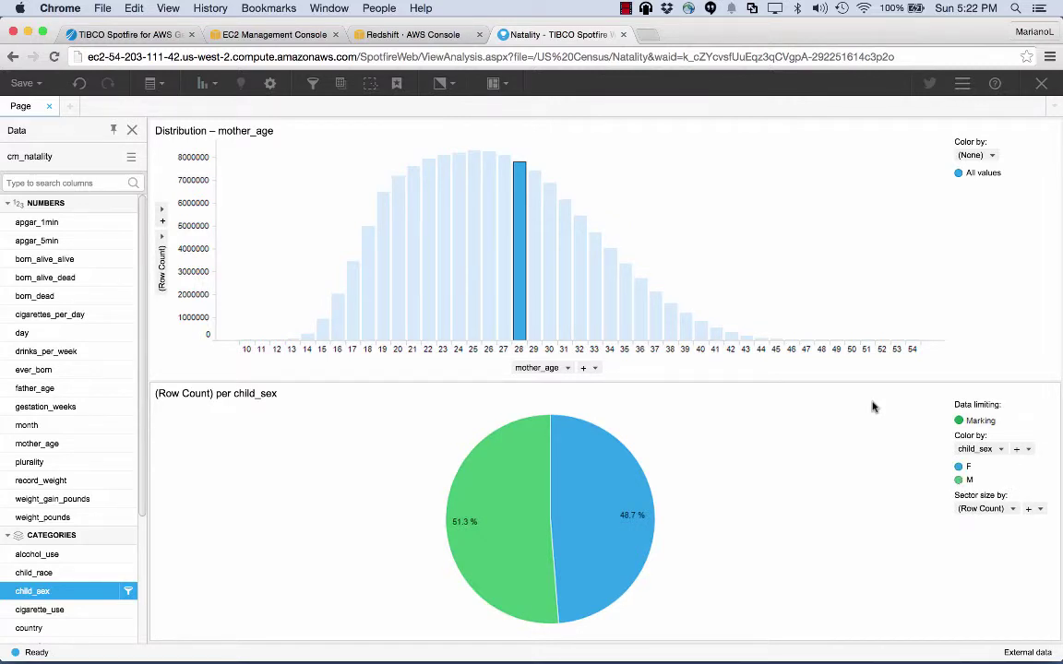
left_click(520, 338)
mouse_move(592, 536)
left_click(443, 277)
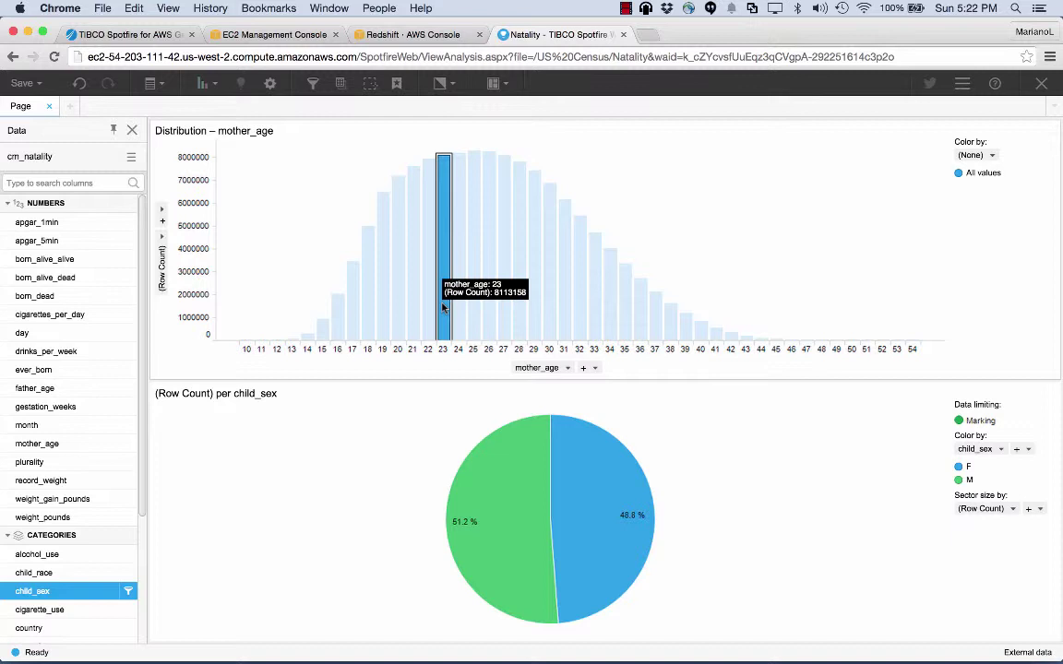
left_click(716, 336)
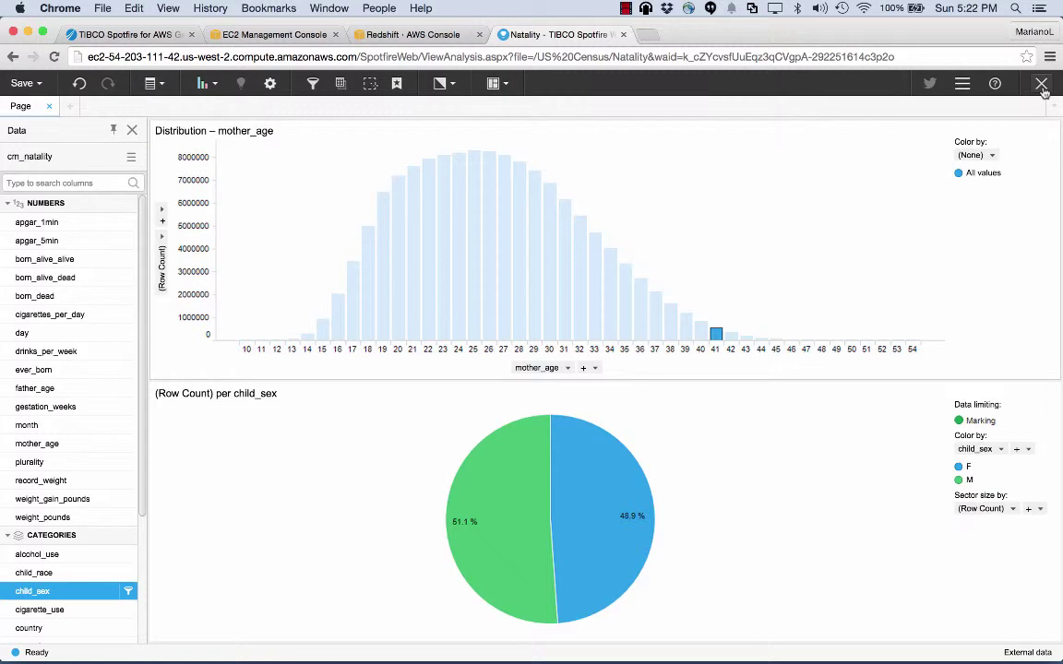
Save the Natality analysis and close it, returning to the library's US Census folder.
left_click(24, 83)
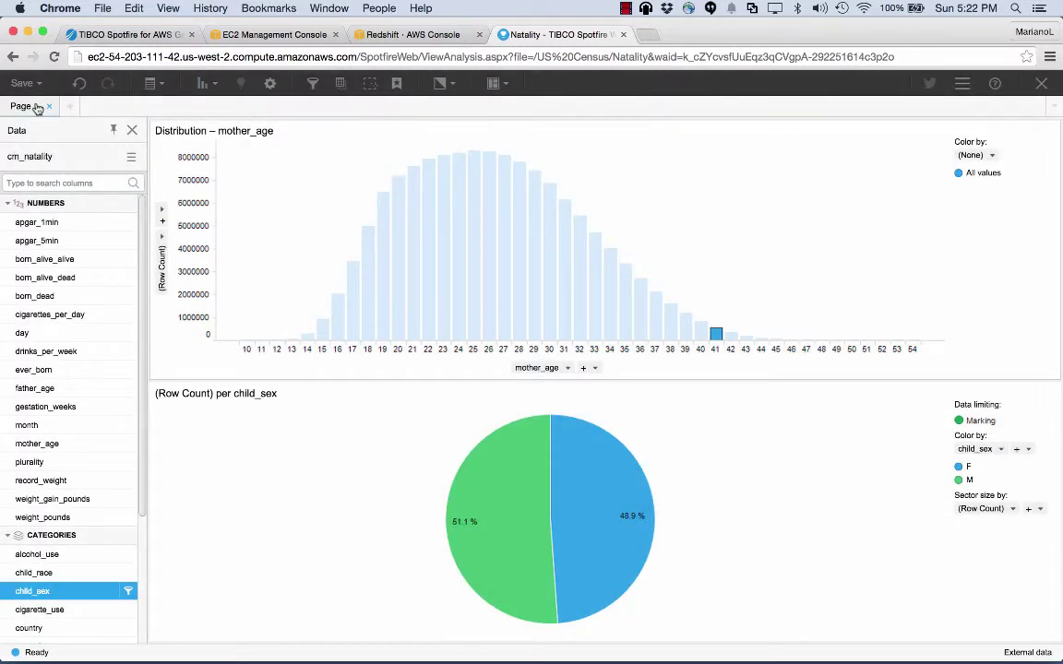
left_click(1040, 85)
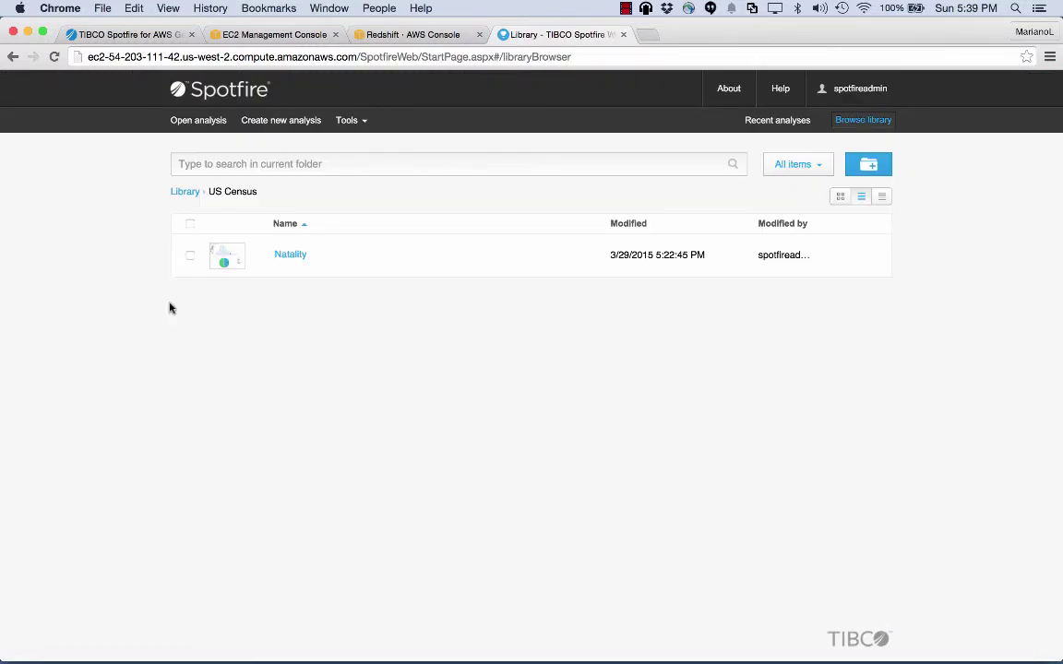